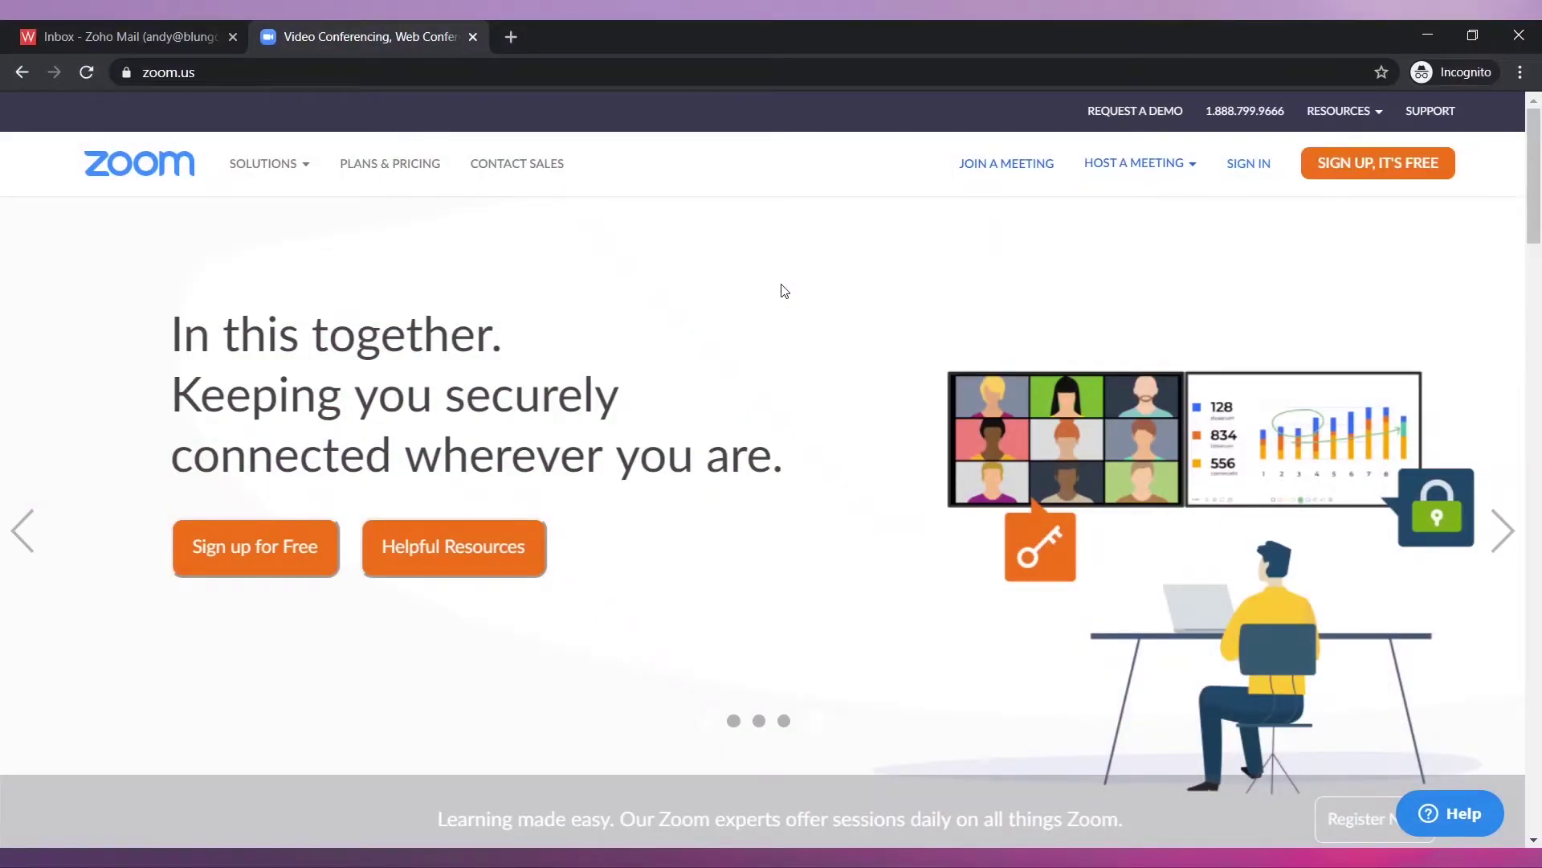
Start a free Zoom sign-up and enter the birth date April 2, 2000
{"action": "left_click", "coordinate": [1349, 172]}
{"action": "left_click", "coordinate": [637, 345]}
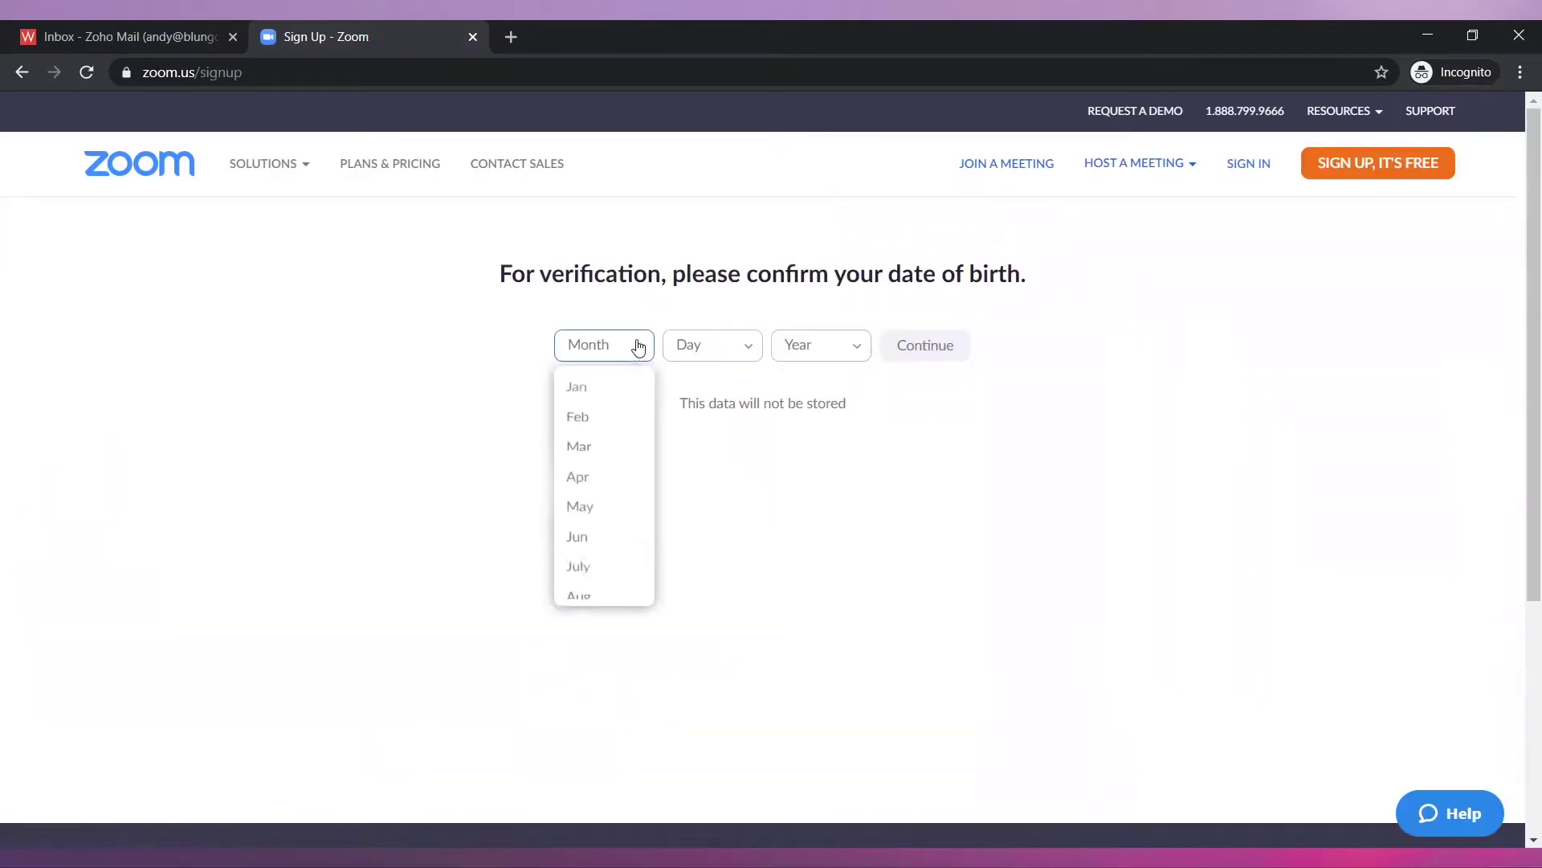
{"action": "left_click", "coordinate": [612, 488]}
{"action": "left_click", "coordinate": [713, 345]}
{"action": "left_click", "coordinate": [745, 418]}
{"action": "left_click", "coordinate": [819, 346]}
{"action": "scroll", "coordinate": [799, 498], "scroll_direction": "down", "scroll_amount": 3}
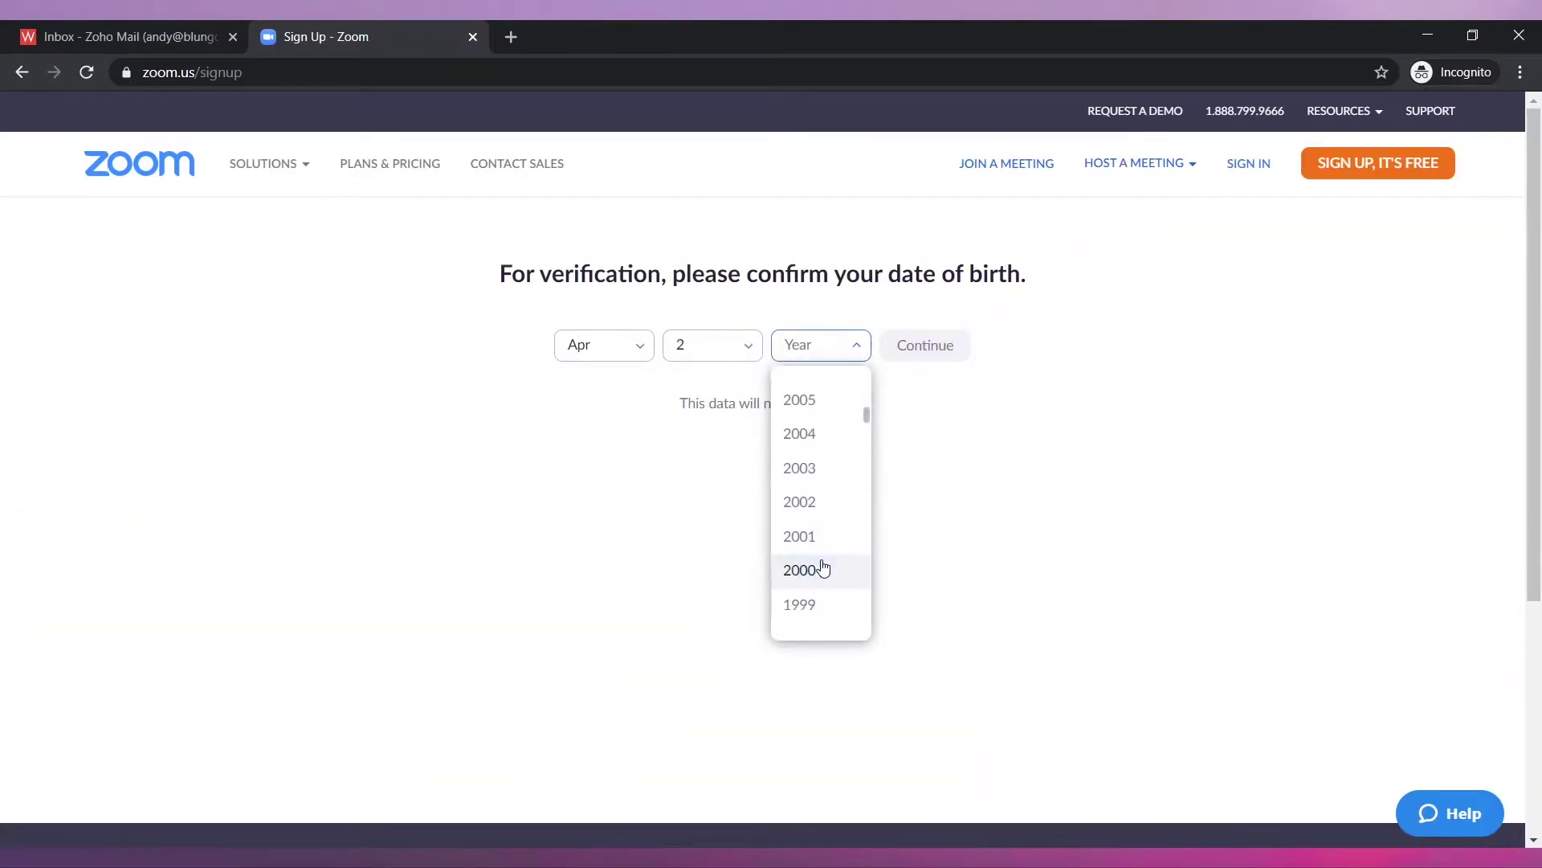
{"action": "left_click", "coordinate": [813, 568]}
{"action": "left_click", "coordinate": [932, 347]}
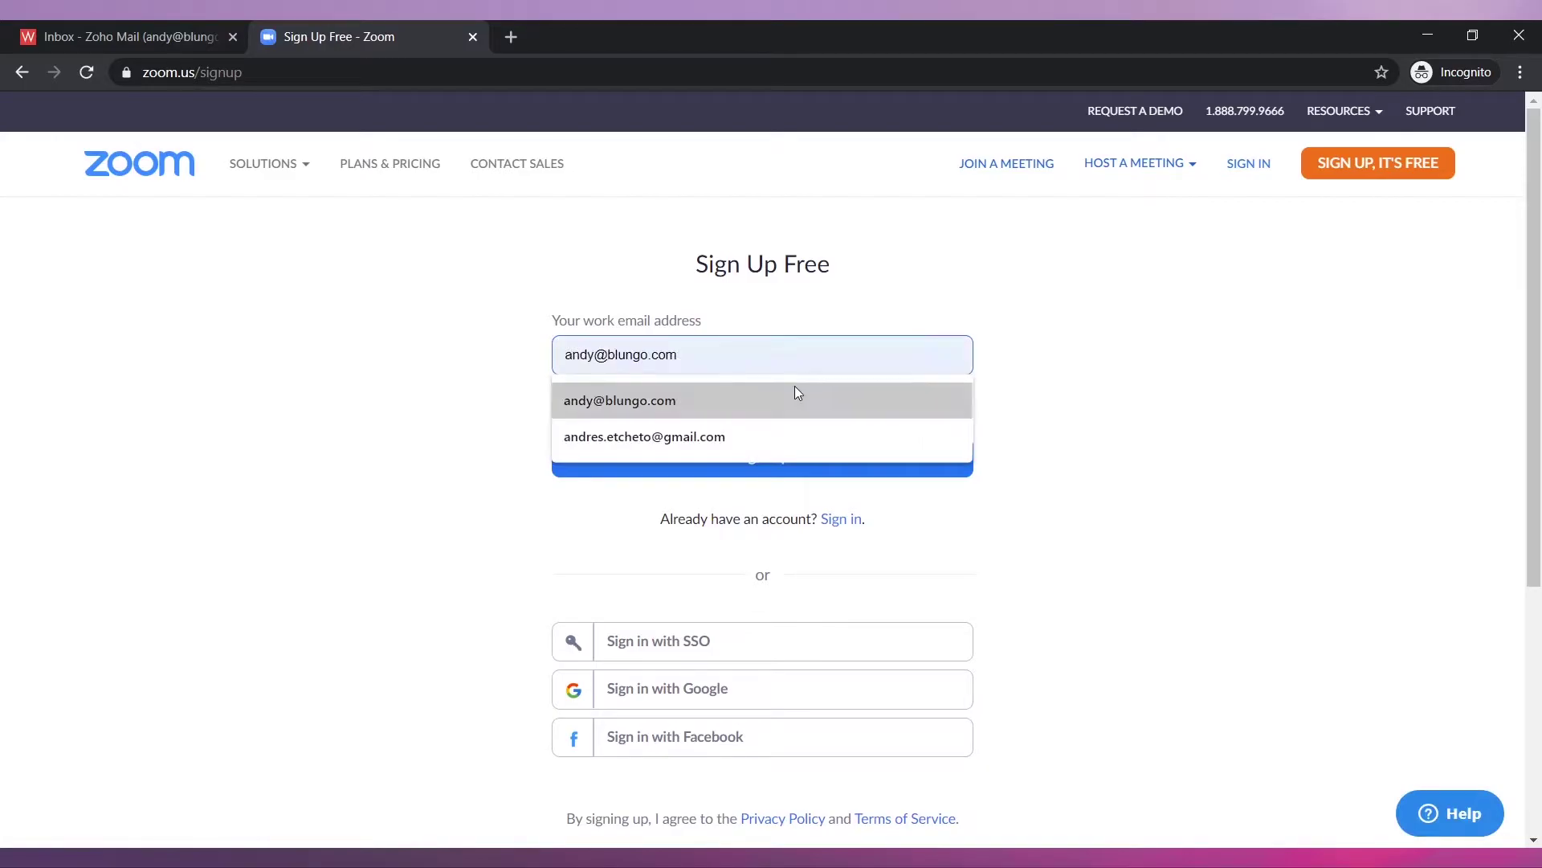
Enter the suggested work e-mail address and submit it to create the account
{"action": "left_click", "coordinate": [791, 397]}
{"action": "left_click", "coordinate": [773, 456]}
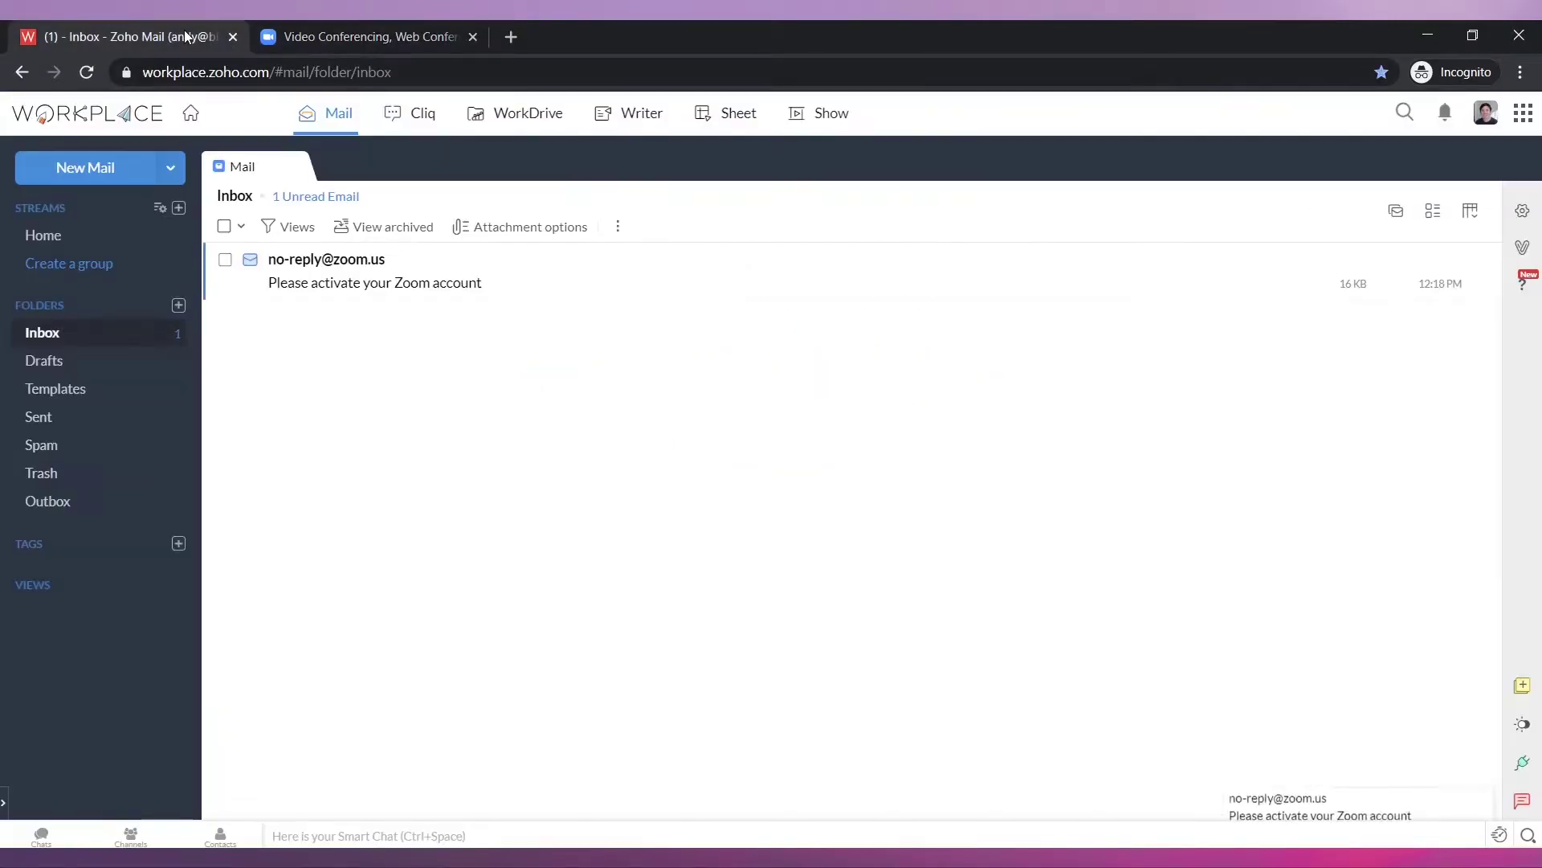
Open Zoom's activation e-mail in the inbox and follow its Activate Account link
{"action": "left_click", "coordinate": [185, 36]}
{"action": "left_click", "coordinate": [342, 271]}
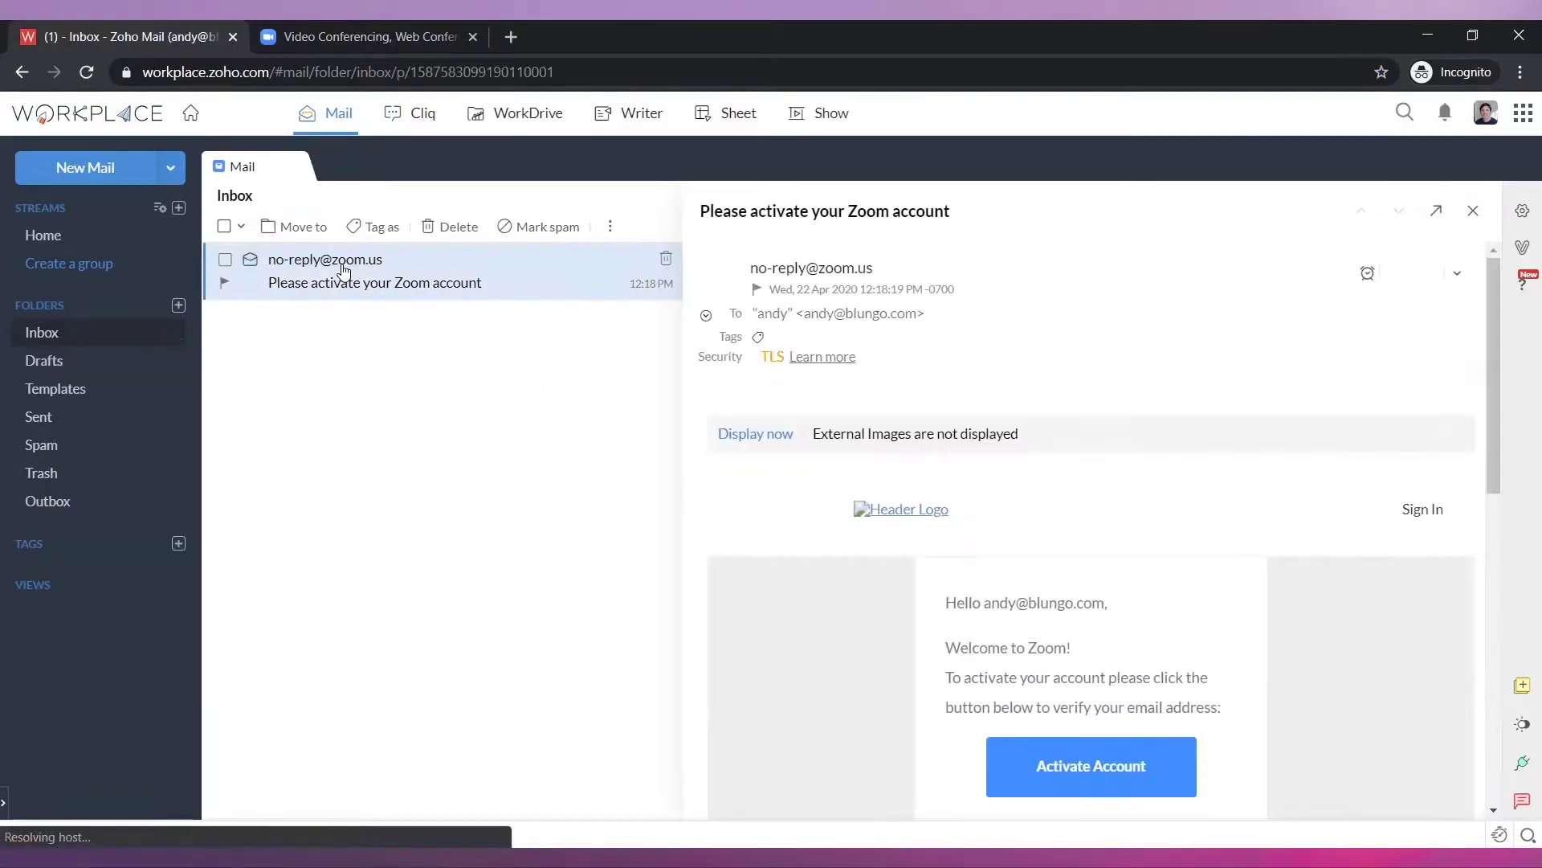
{"action": "scroll", "coordinate": [959, 439], "scroll_direction": "down", "scroll_amount": 3}
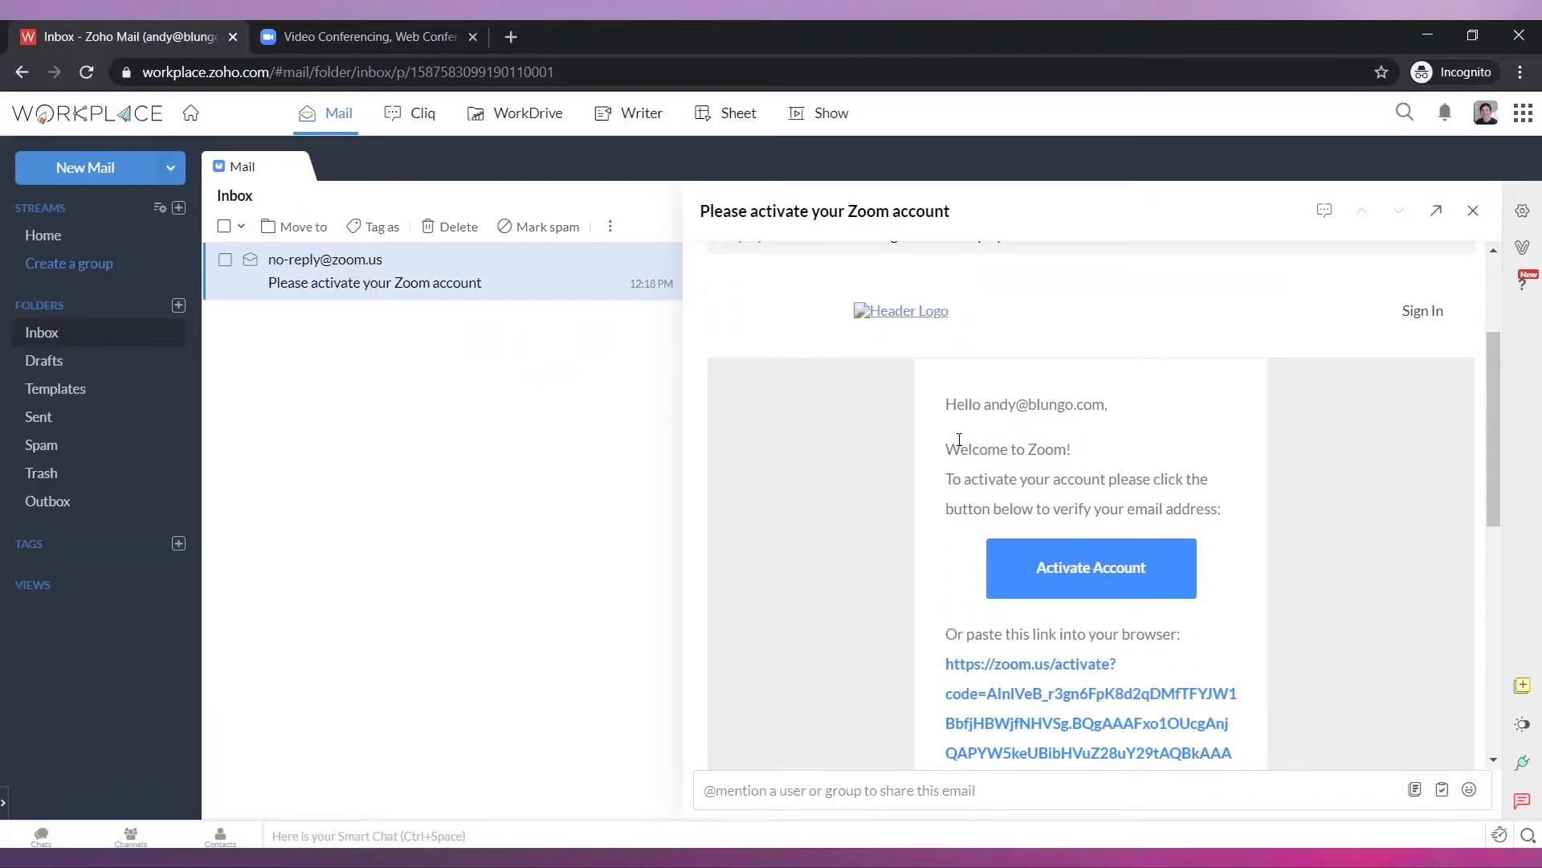
{"action": "left_click", "coordinate": [1069, 563]}
Answer that the sign-up is not for a school and enter the user's first and last name
{"action": "left_click", "coordinate": [789, 334]}
{"action": "left_click", "coordinate": [787, 393]}
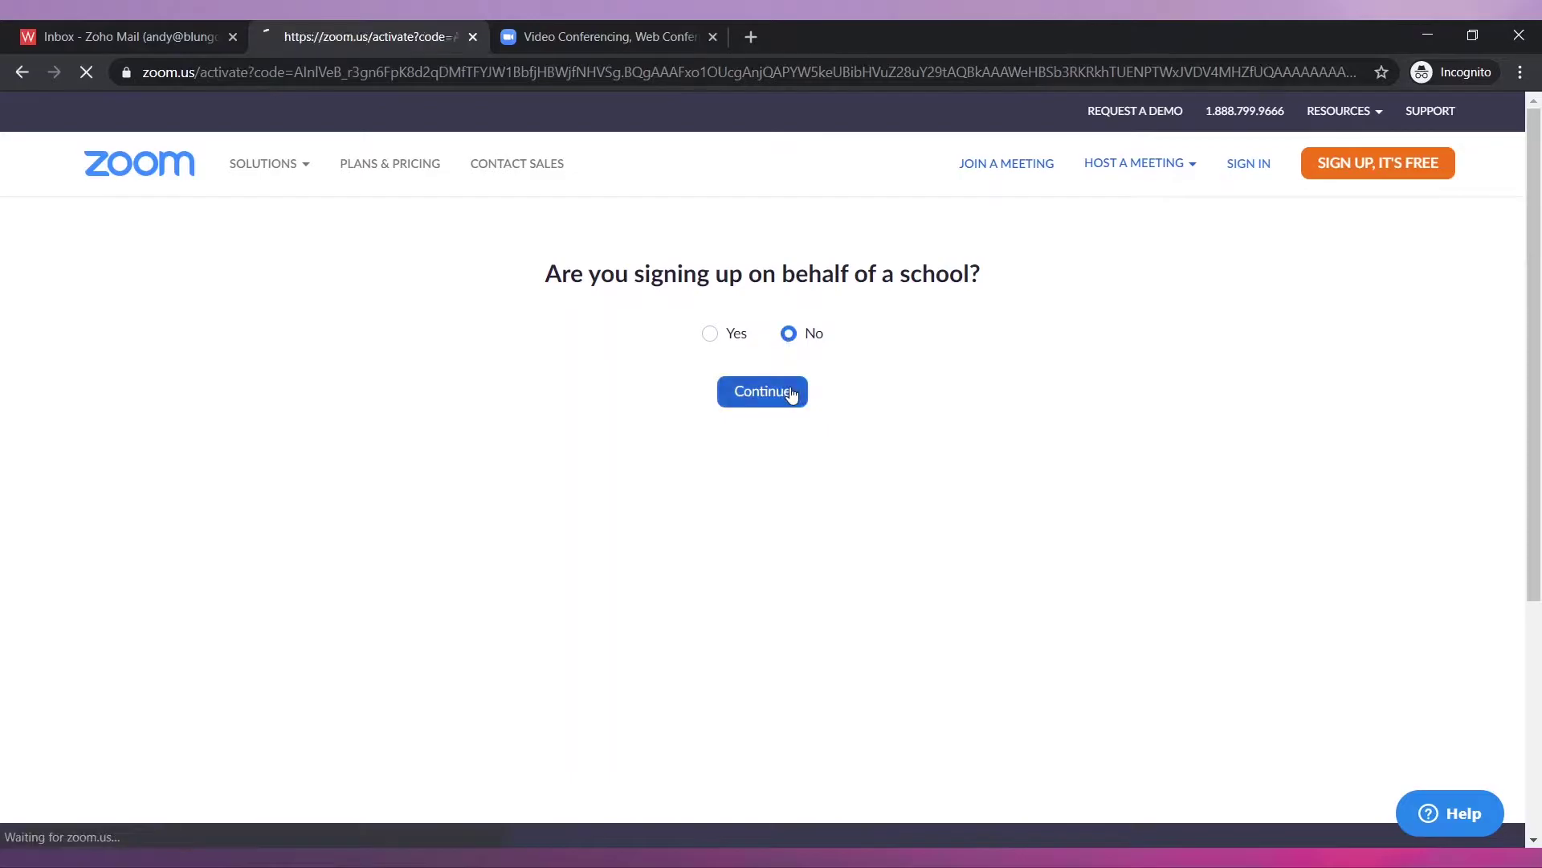
{"action": "left_click", "coordinate": [867, 494]}
{"action": "key", "text": "Tab"}
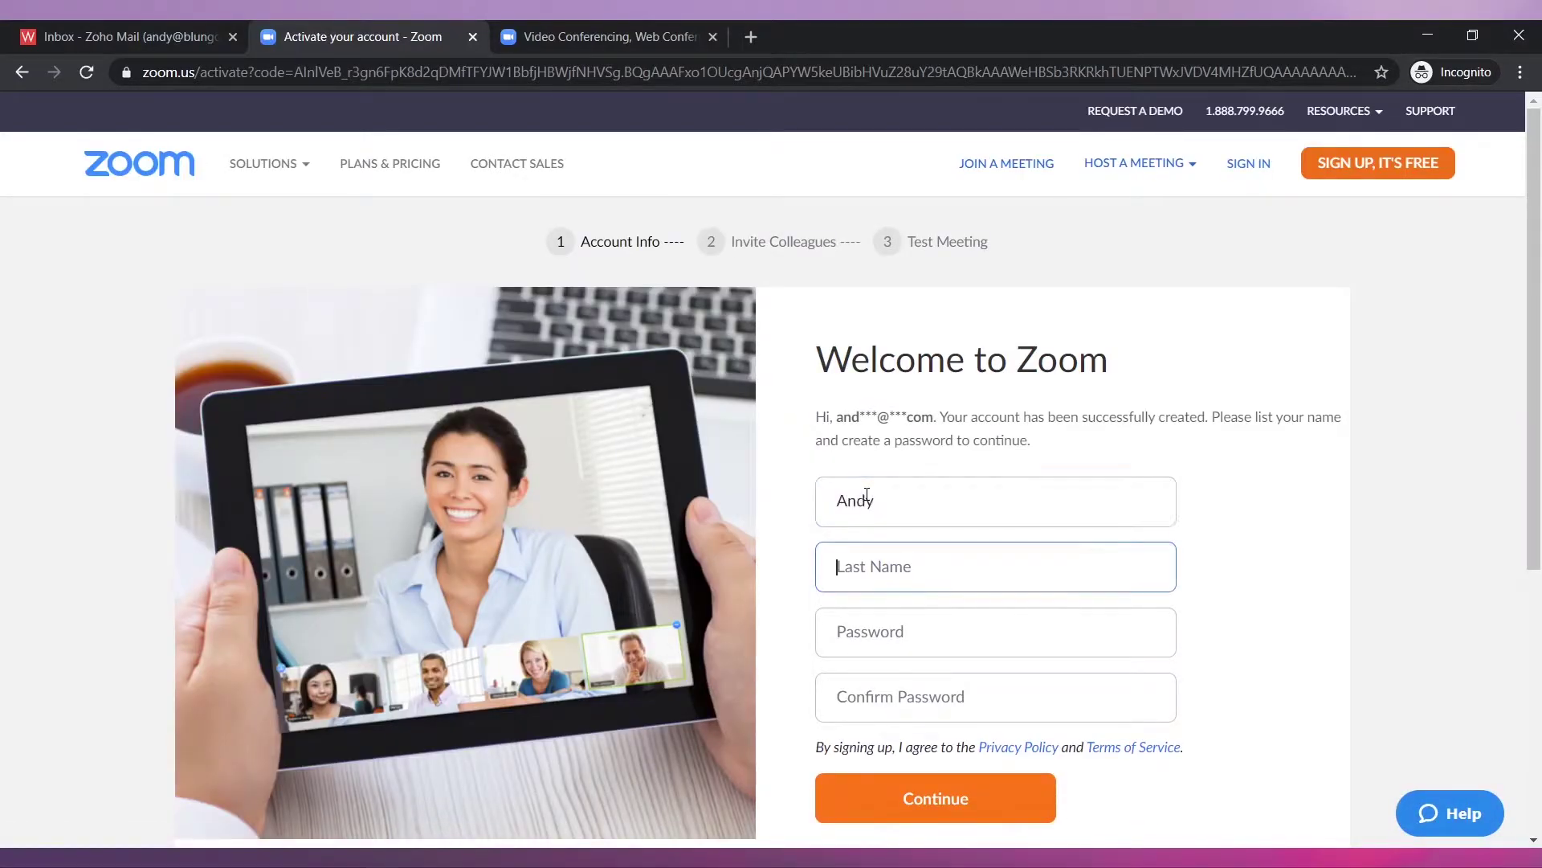
Enter and confirm the account password, submit the details, and skip inviting colleagues
{"action": "key", "text": "Tab"}
{"action": "scroll", "coordinate": [868, 498], "scroll_direction": "down", "scroll_amount": 1}
{"action": "scroll", "coordinate": [868, 498], "scroll_direction": "down", "scroll_amount": 1}
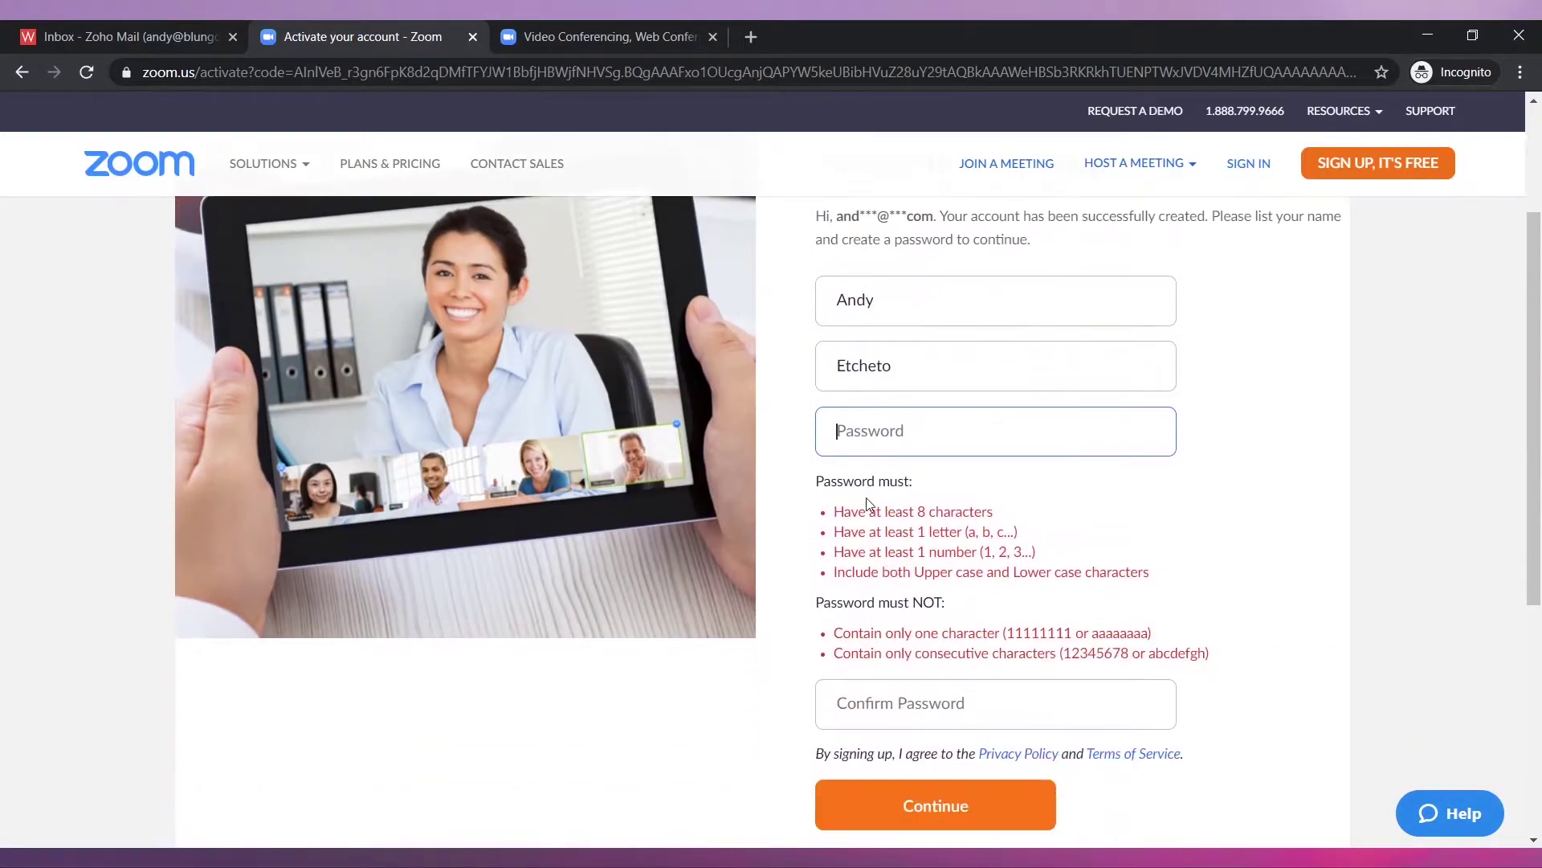
{"action": "key", "text": "Tab"}
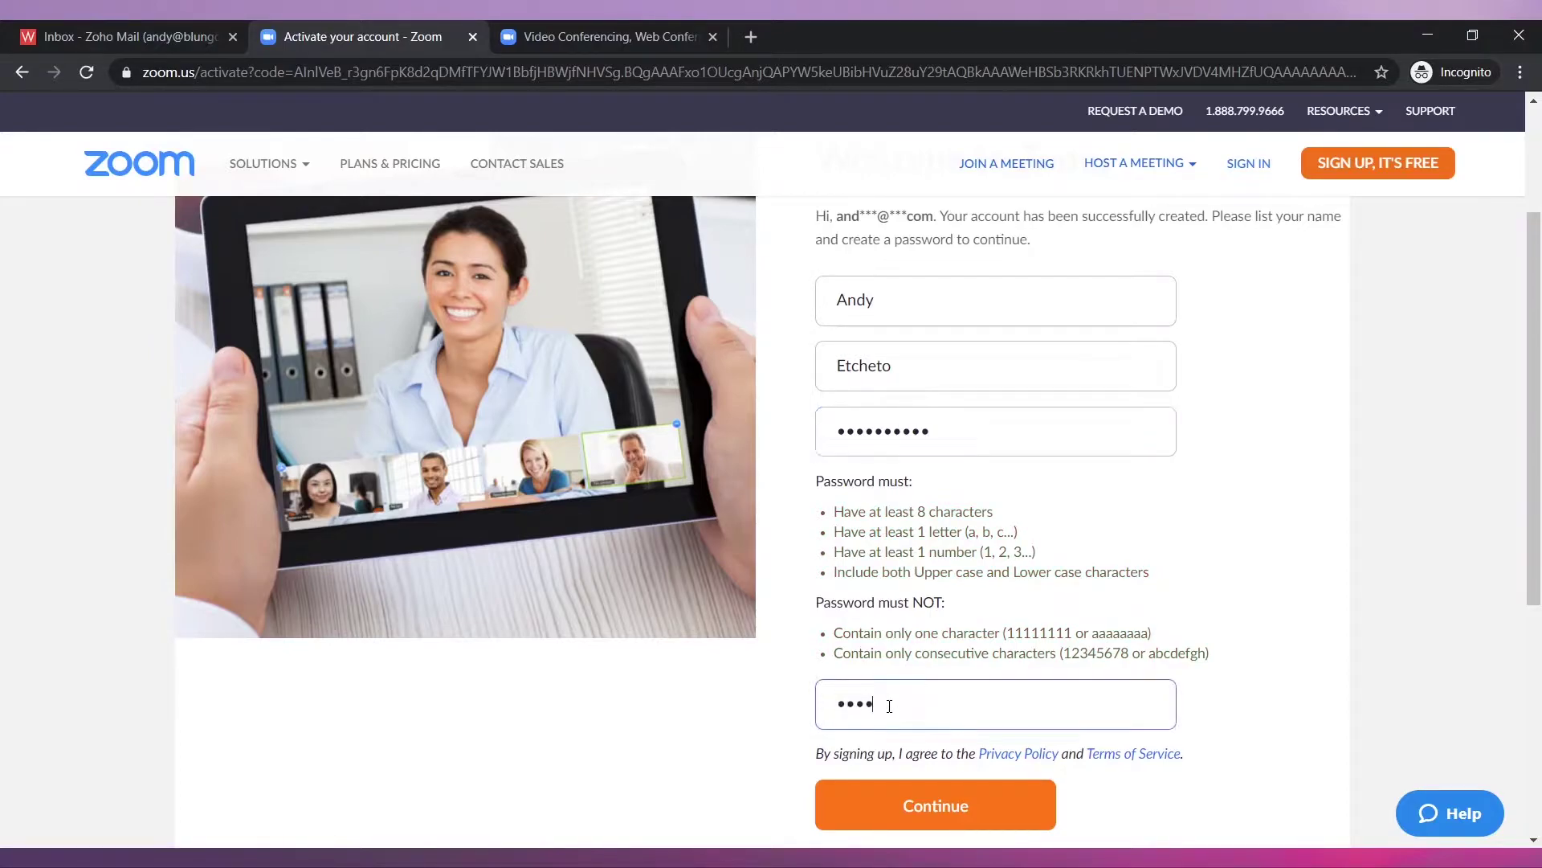
{"action": "left_click", "coordinate": [900, 806]}
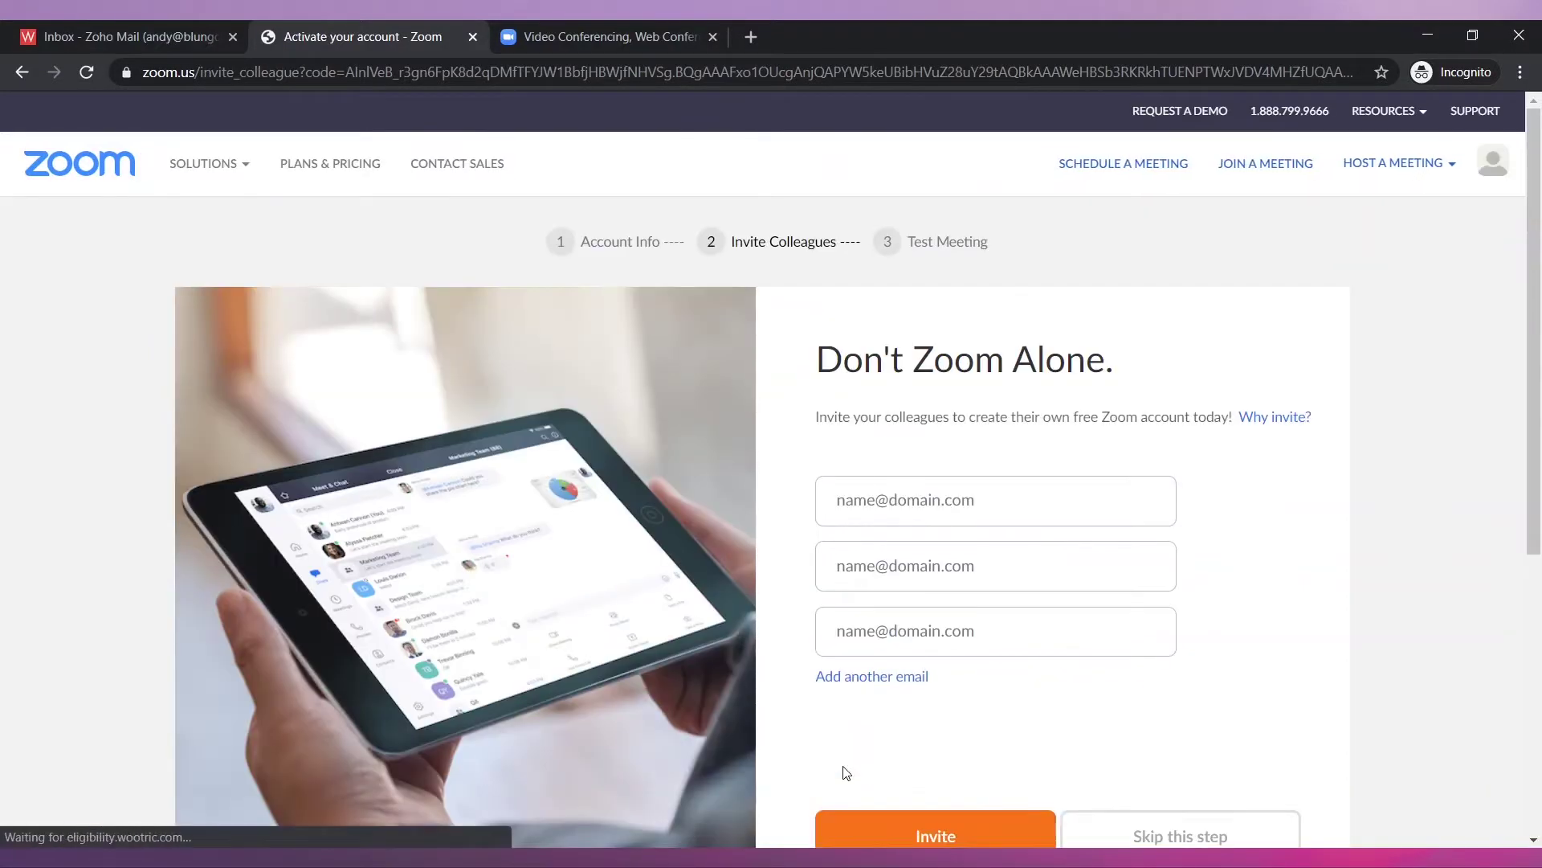
{"action": "scroll", "coordinate": [1126, 602], "scroll_direction": "down", "scroll_amount": 1}
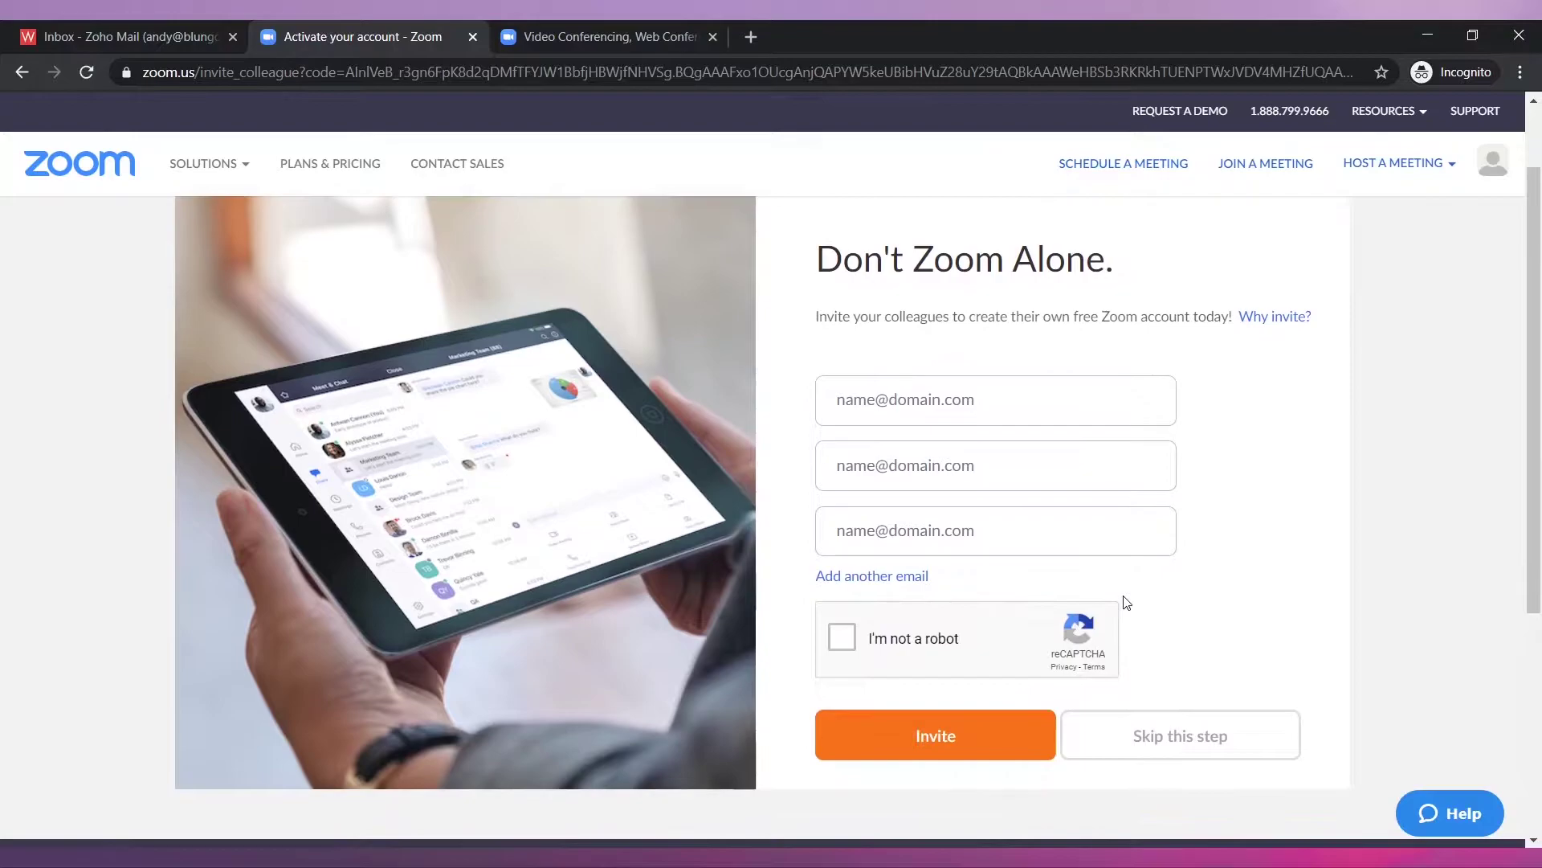
{"action": "left_click", "coordinate": [1184, 743]}
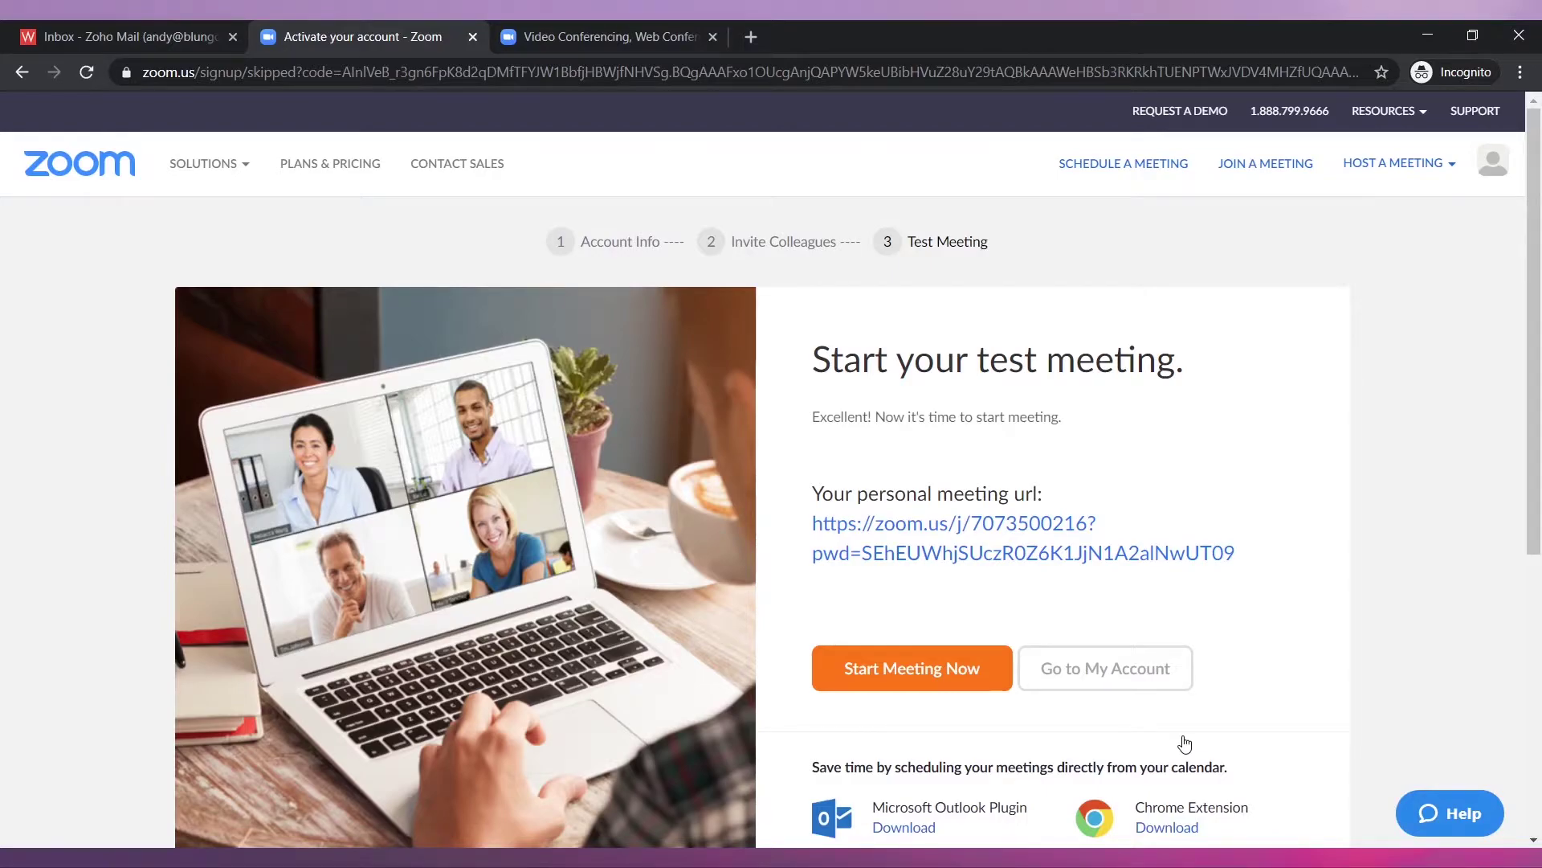
Open the account profile, browse the account settings, then return to My Profile
{"action": "left_click", "coordinate": [1127, 687]}
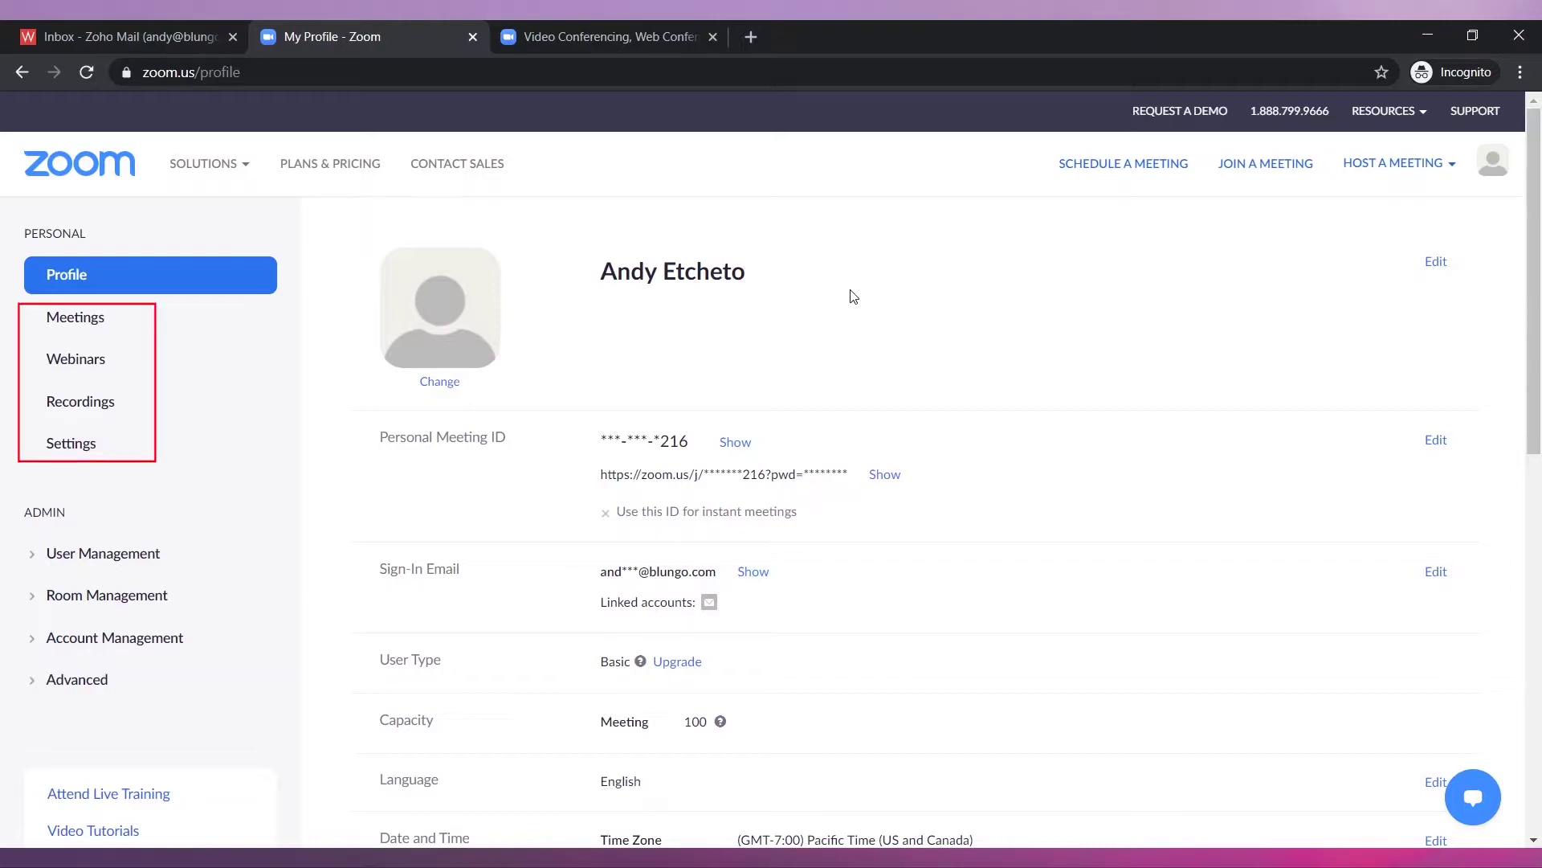
{"action": "left_click", "coordinate": [174, 448]}
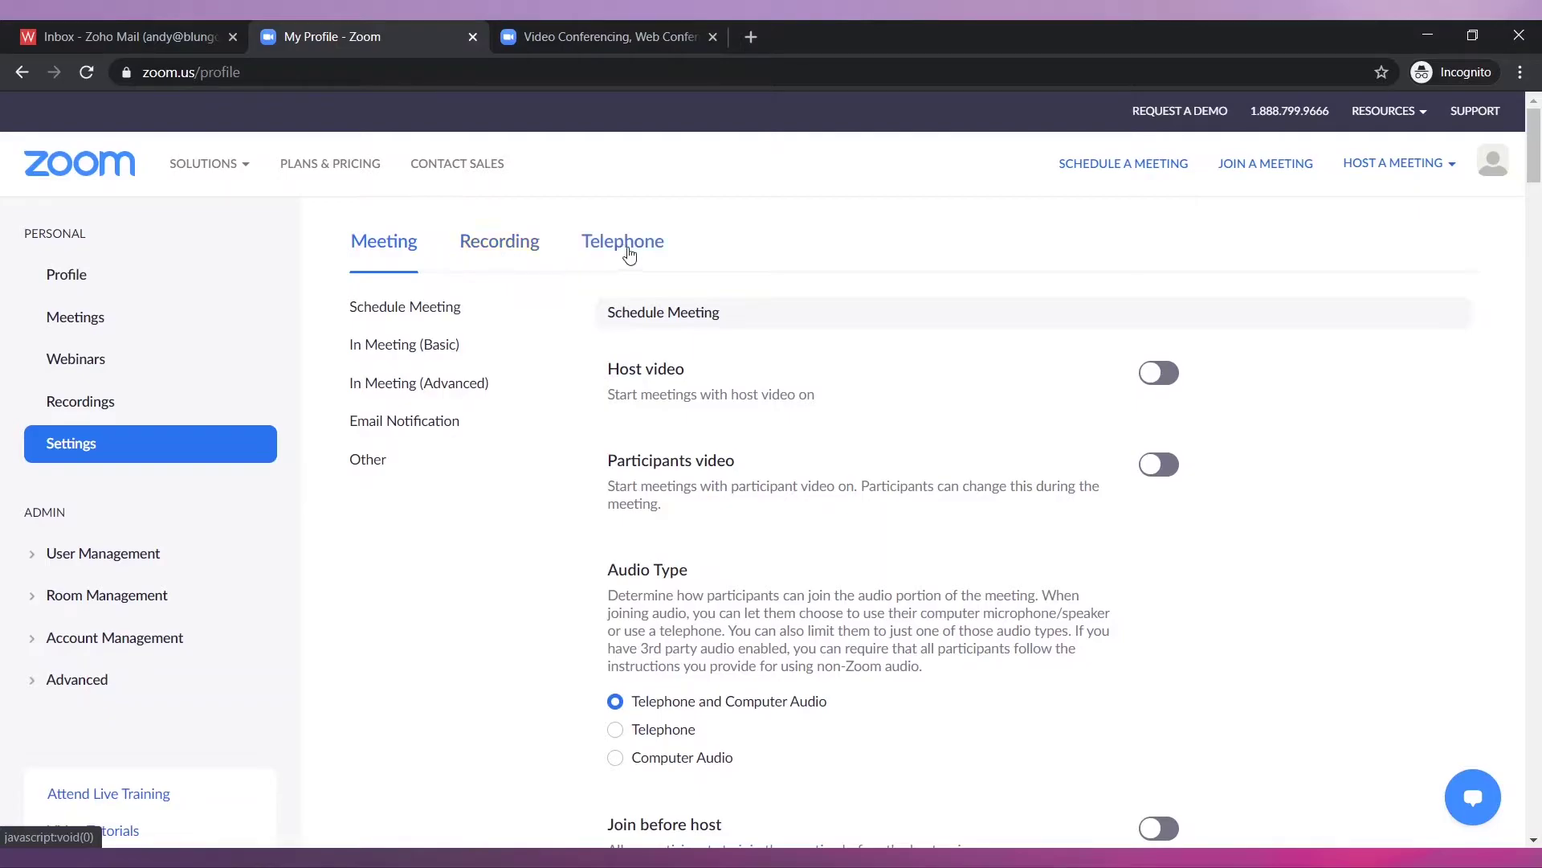
{"action": "scroll", "coordinate": [586, 392], "scroll_direction": "down", "scroll_amount": 15}
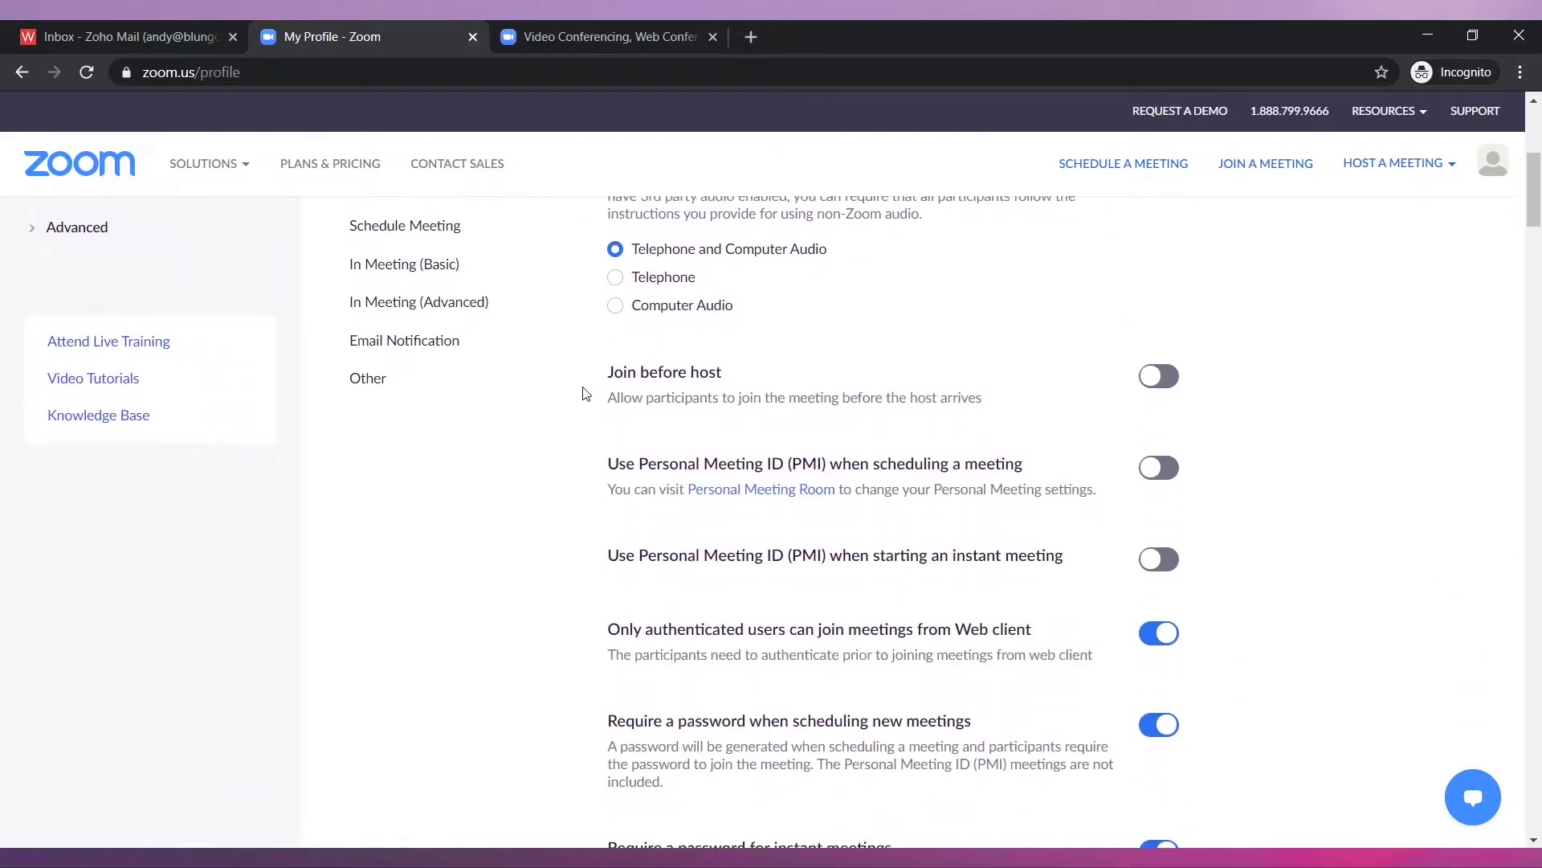
{"action": "scroll", "coordinate": [586, 393], "scroll_direction": "down", "scroll_amount": 20}
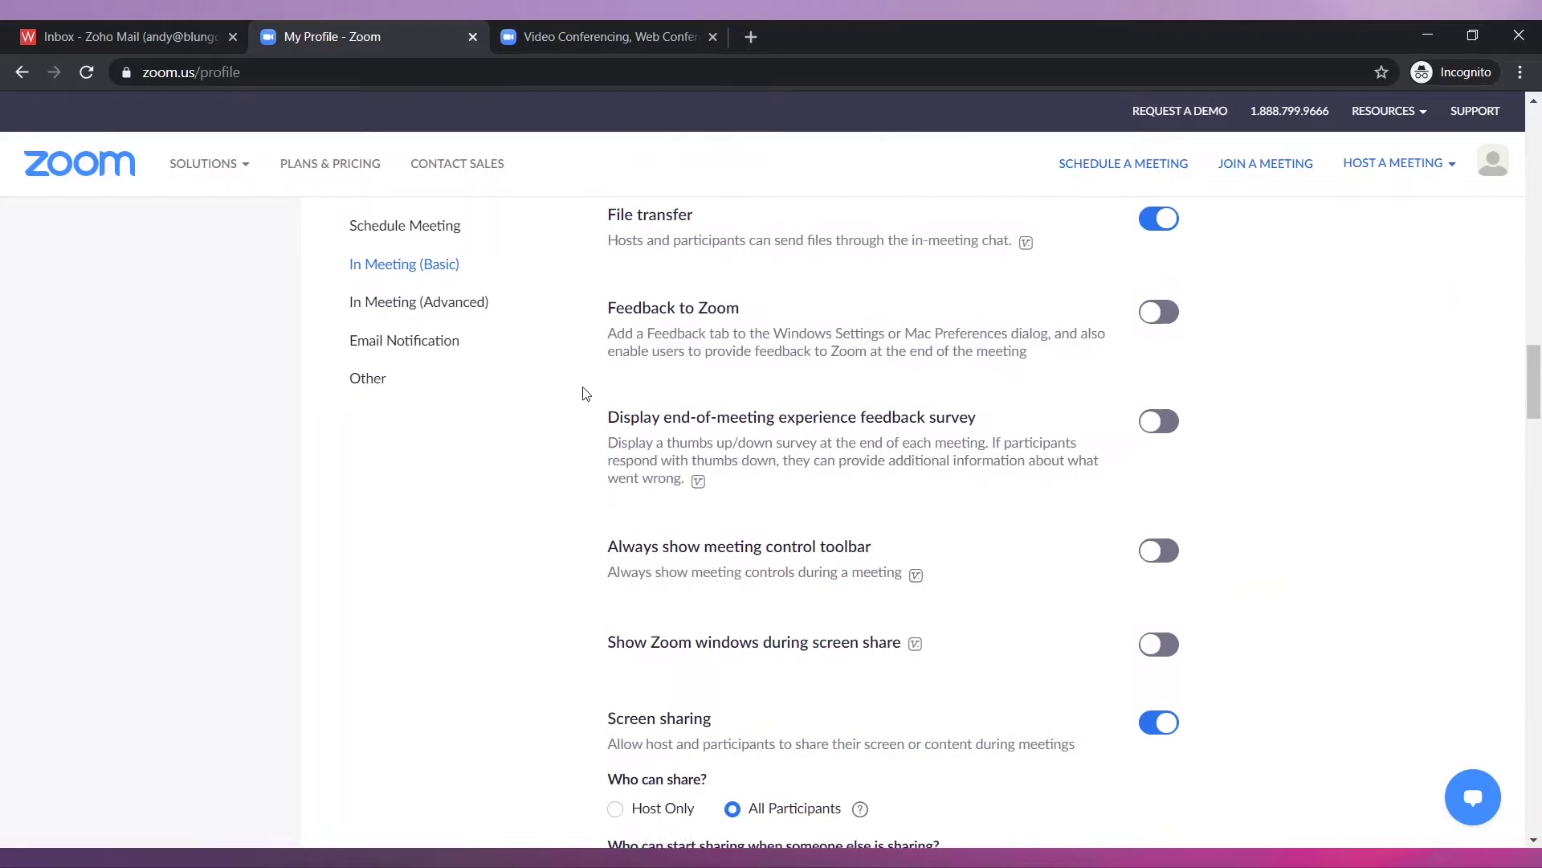
{"action": "scroll", "coordinate": [587, 393], "scroll_direction": "up", "scroll_amount": 20}
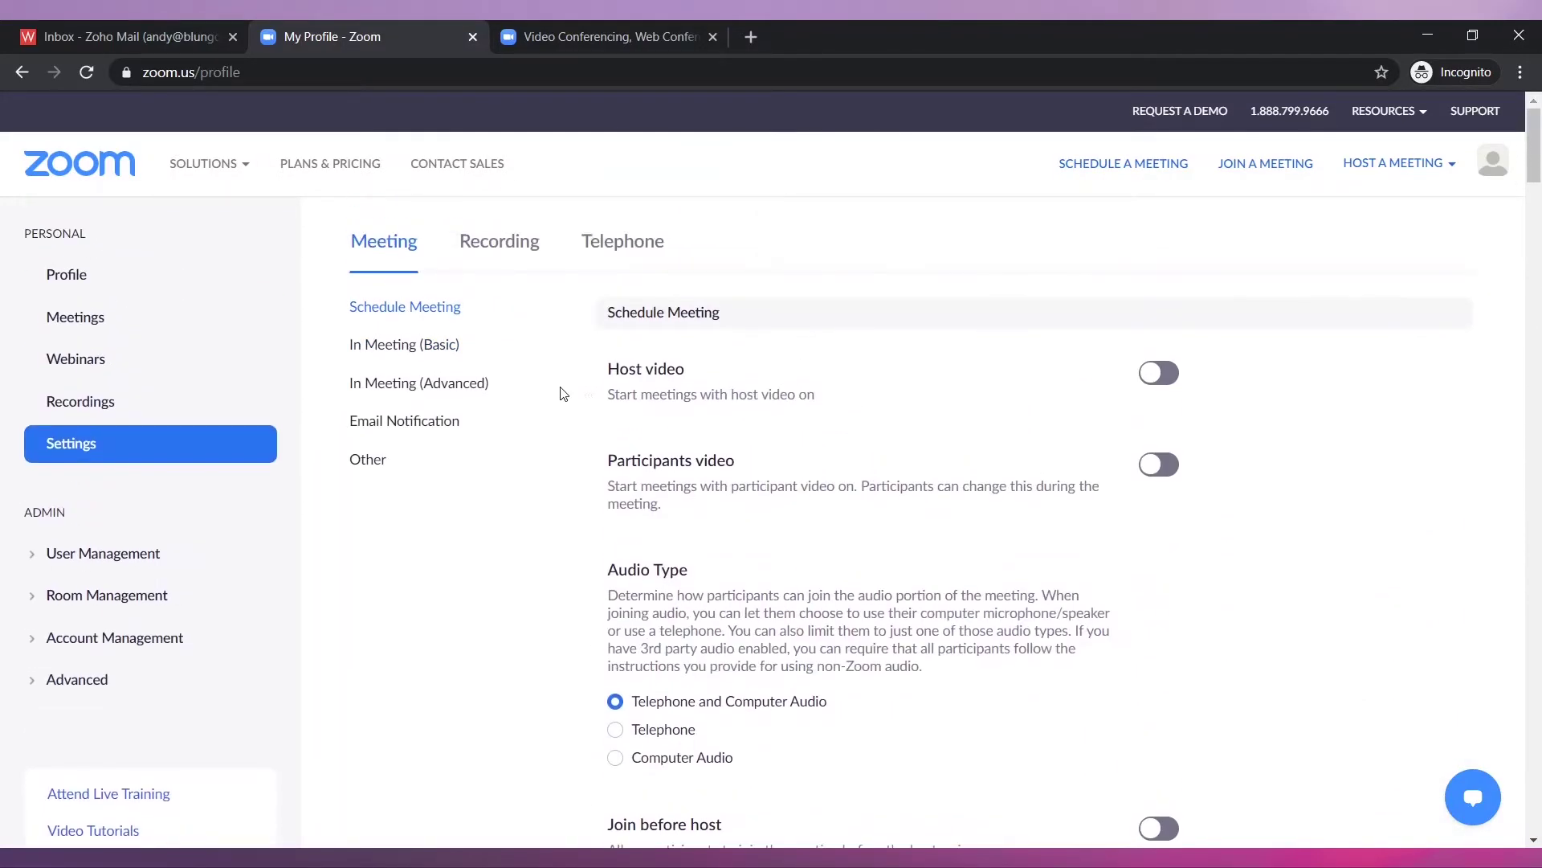
{"action": "left_click", "coordinate": [116, 276]}
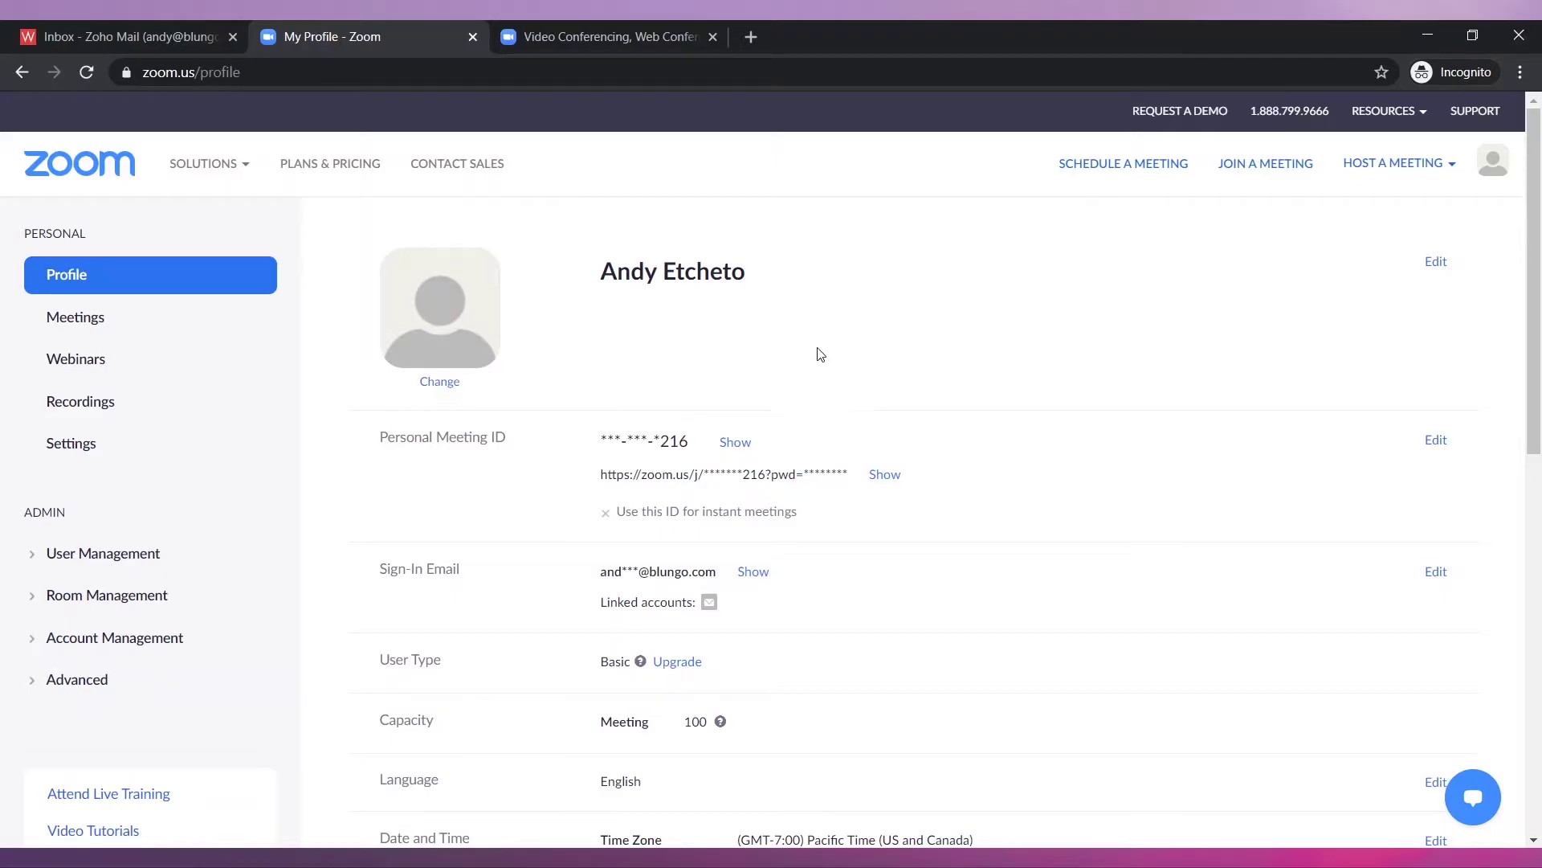
From the Zoom home page, host a meeting with video off to download the installer
{"action": "left_click", "coordinate": [102, 176]}
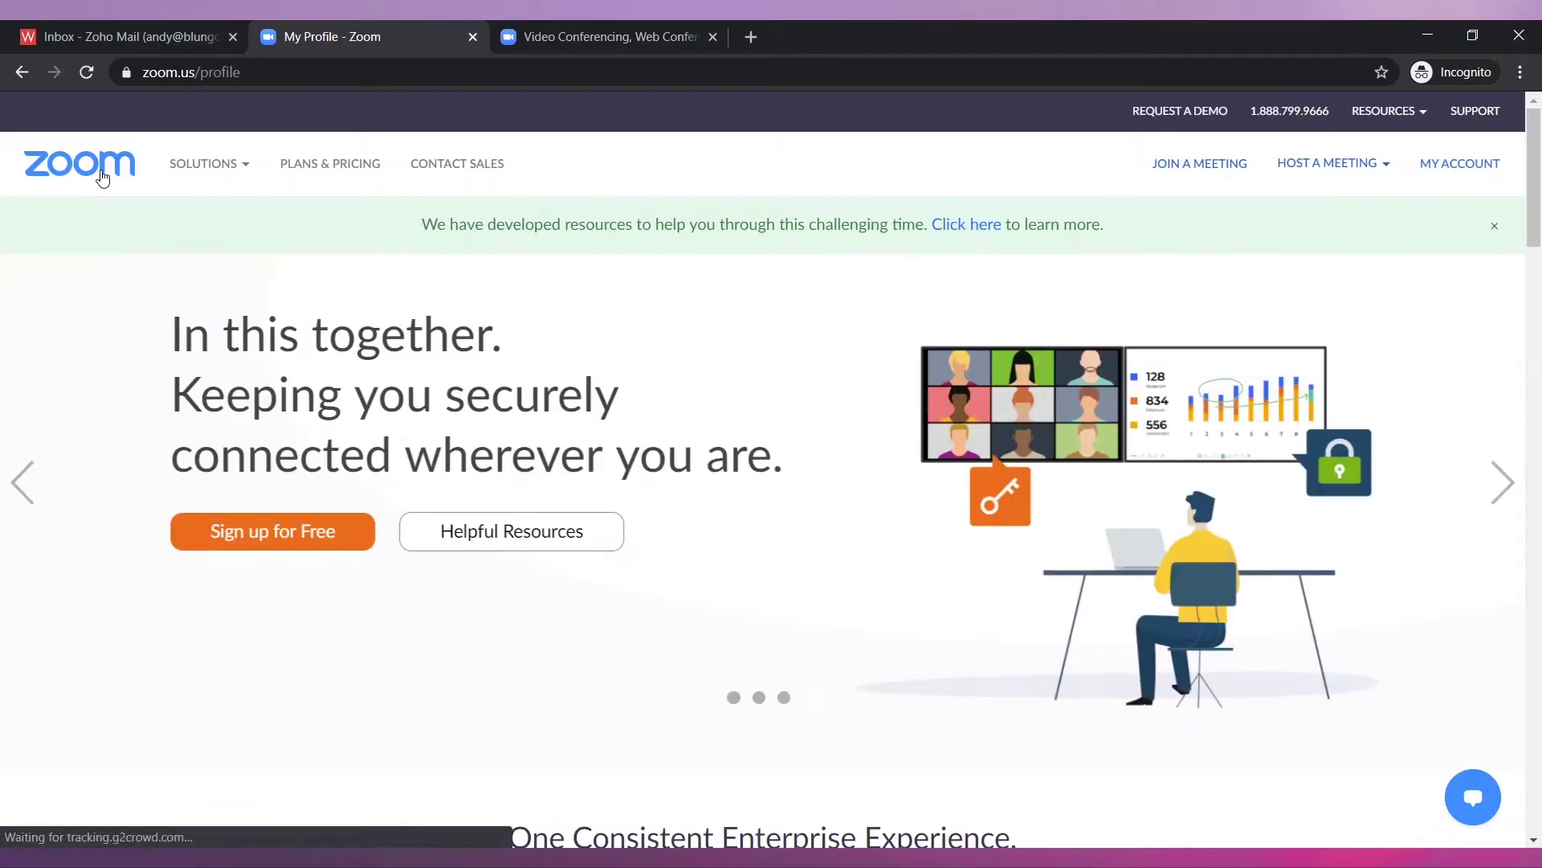
{"action": "left_click", "coordinate": [1331, 167]}
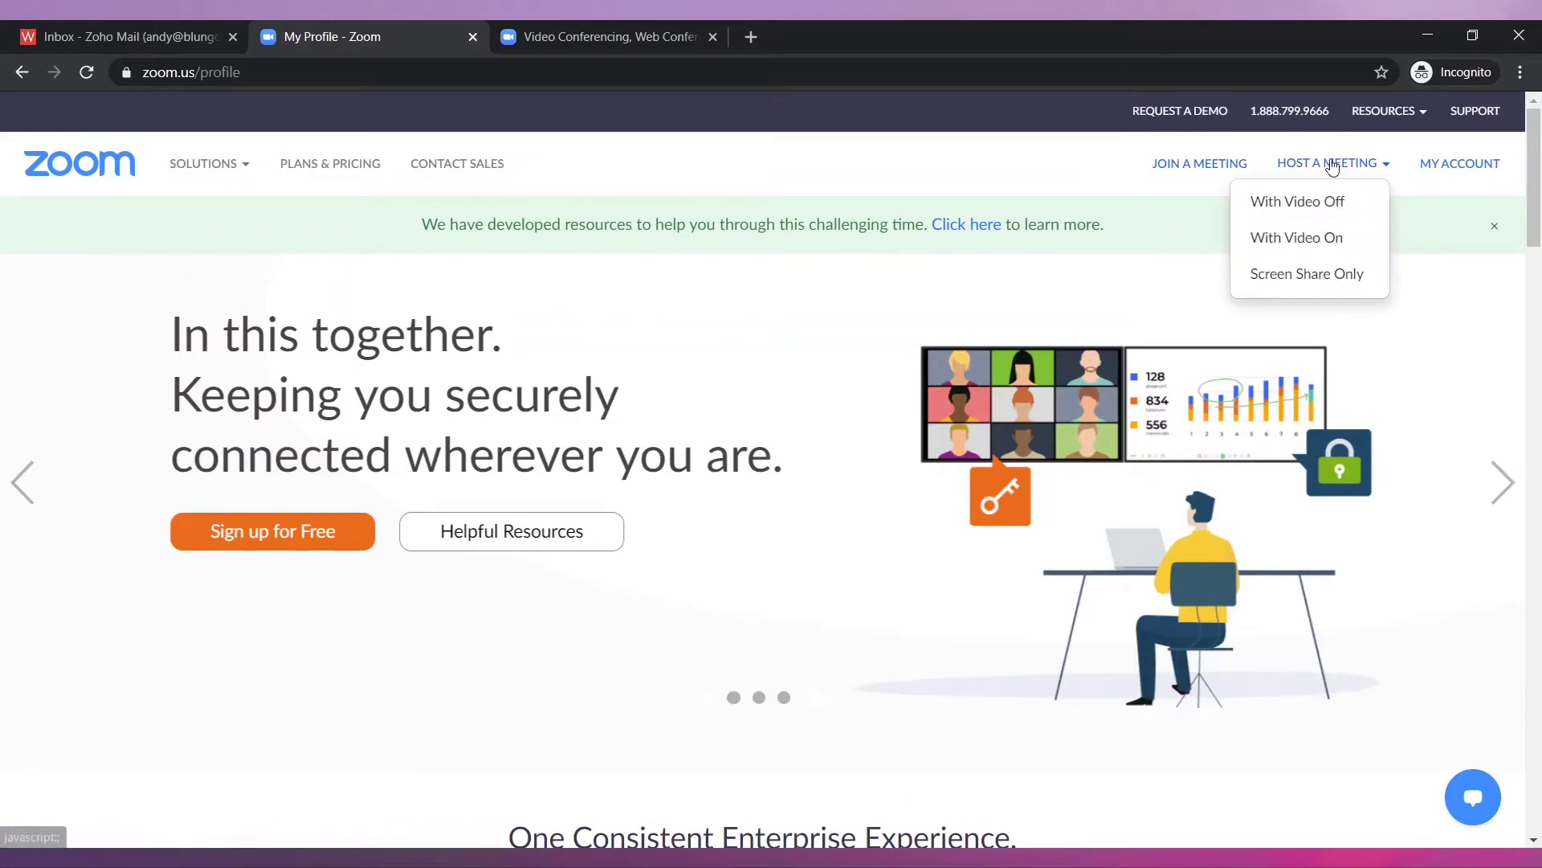
{"action": "left_click", "coordinate": [1327, 204]}
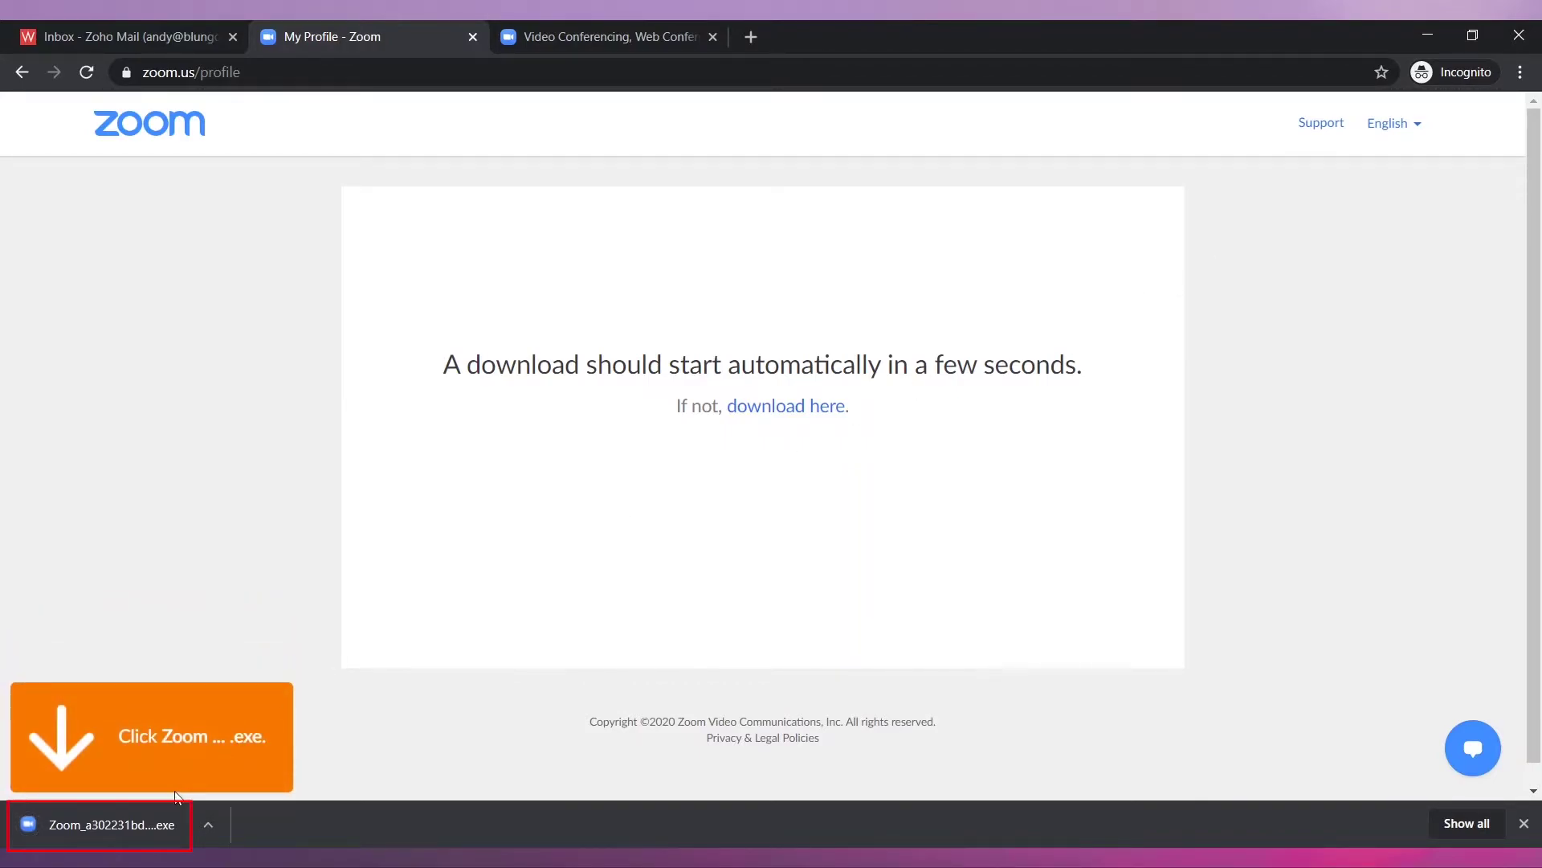
Run the downloaded Zoom .exe installer from the download bar
{"action": "left_click", "coordinate": [161, 825]}
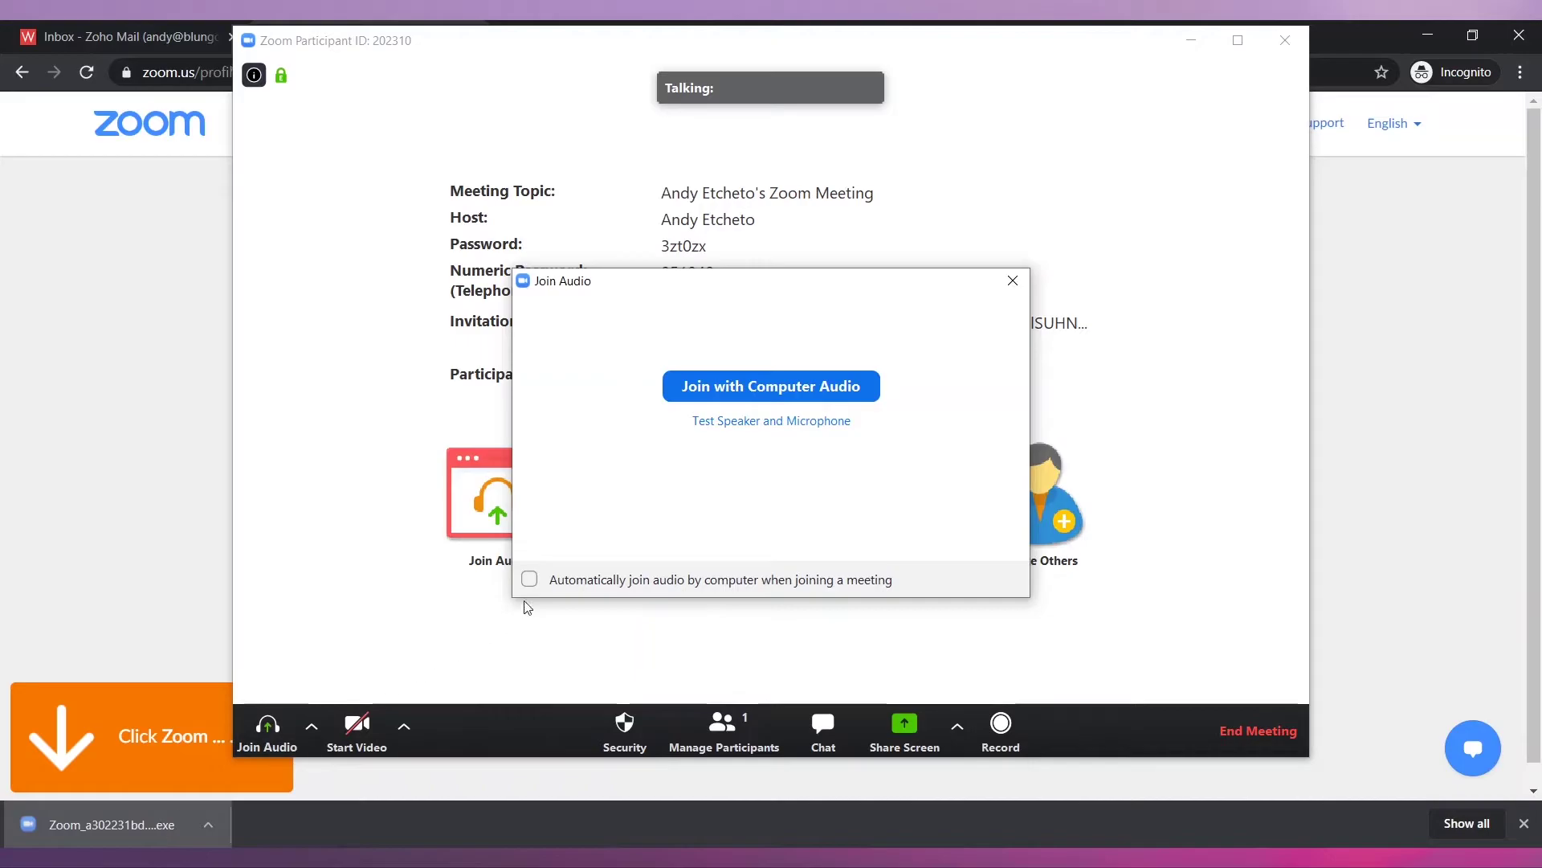
Join with computer audio, maximize the meeting window, and copy the invitation URL
{"action": "left_click", "coordinate": [762, 388]}
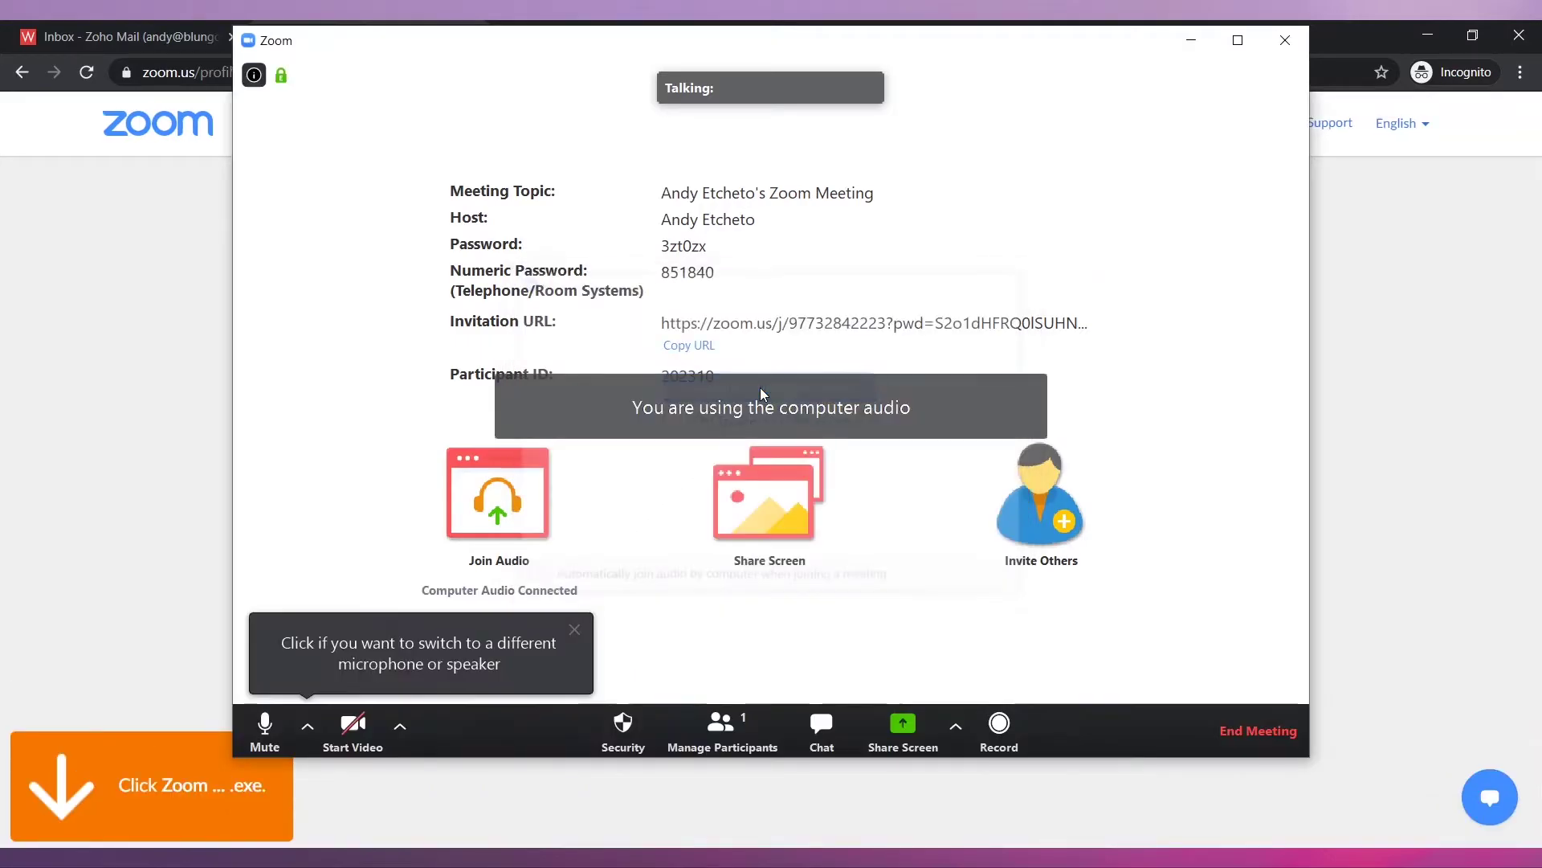
{"action": "left_click", "coordinate": [1237, 40]}
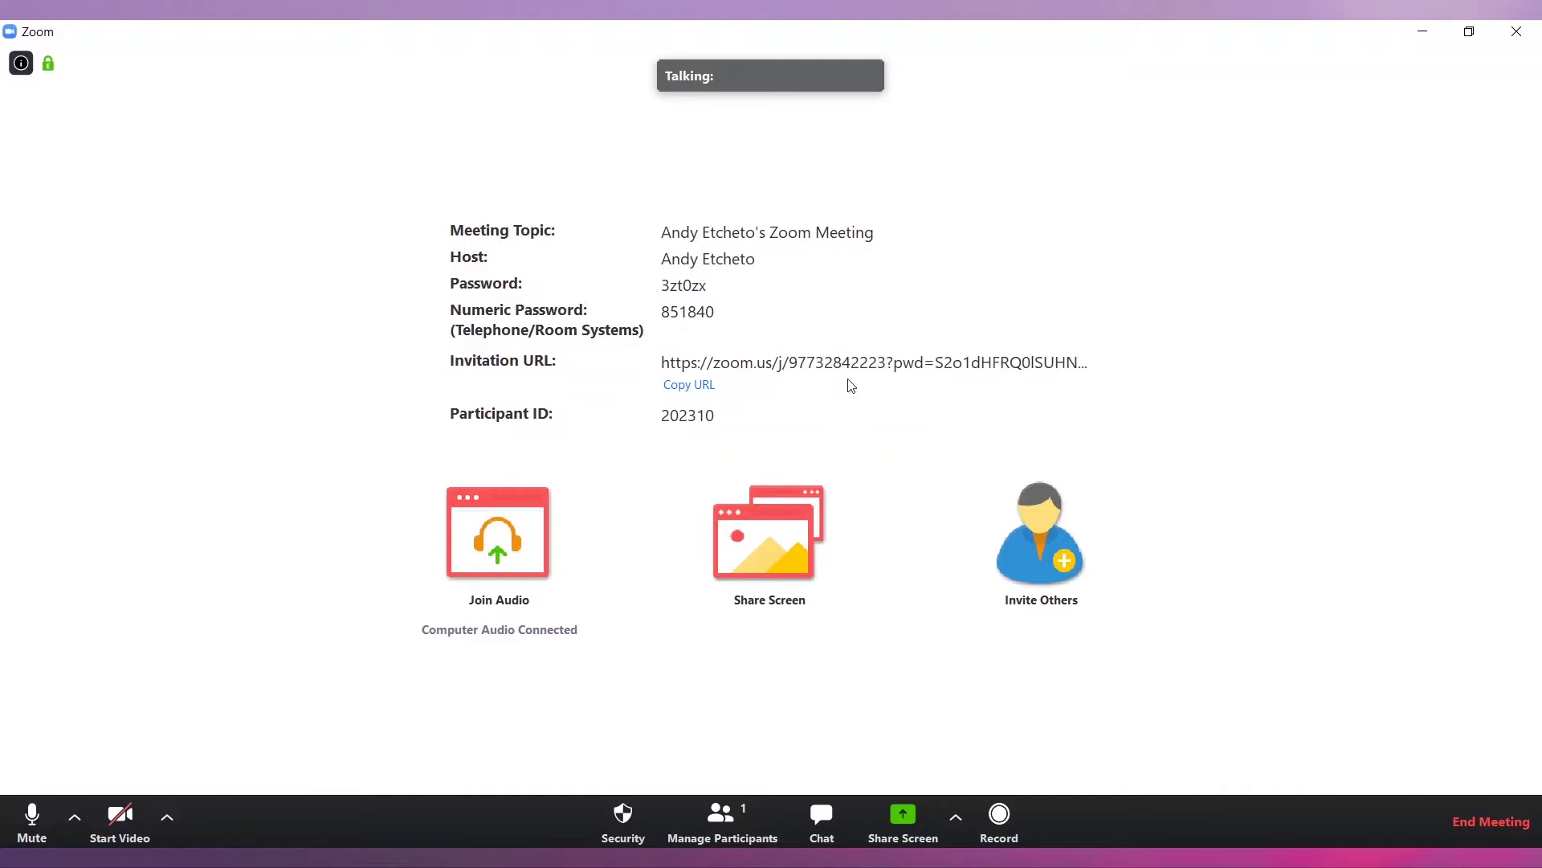
{"action": "left_click", "coordinate": [705, 392]}
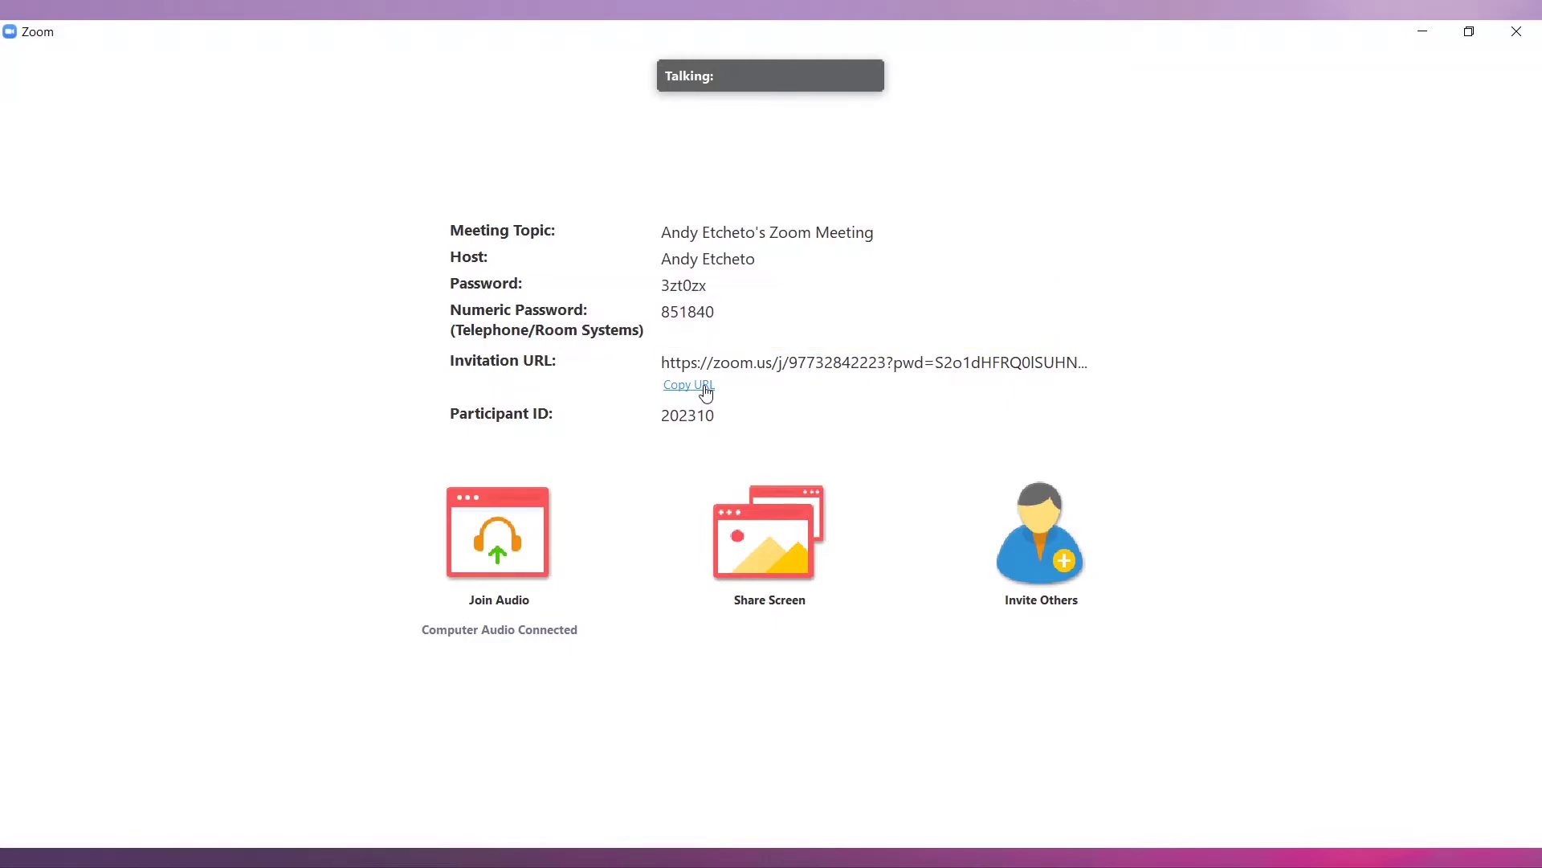
{"action": "mouse_move", "coordinate": [591, 379]}
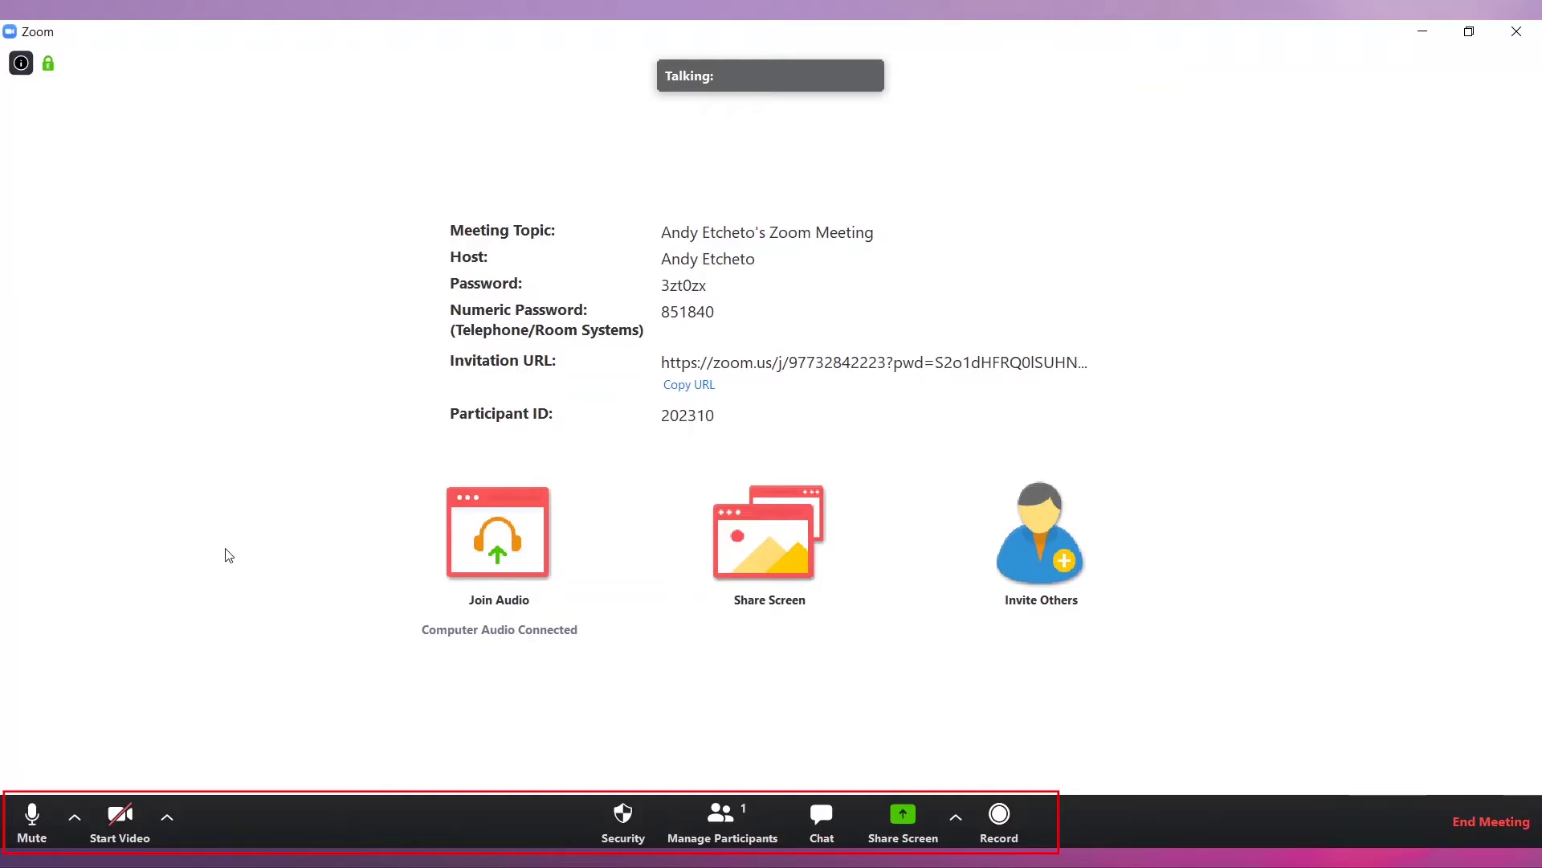
Review the microphone, speaker and camera options, then show the meeting's Security options
{"action": "left_click", "coordinate": [74, 819]}
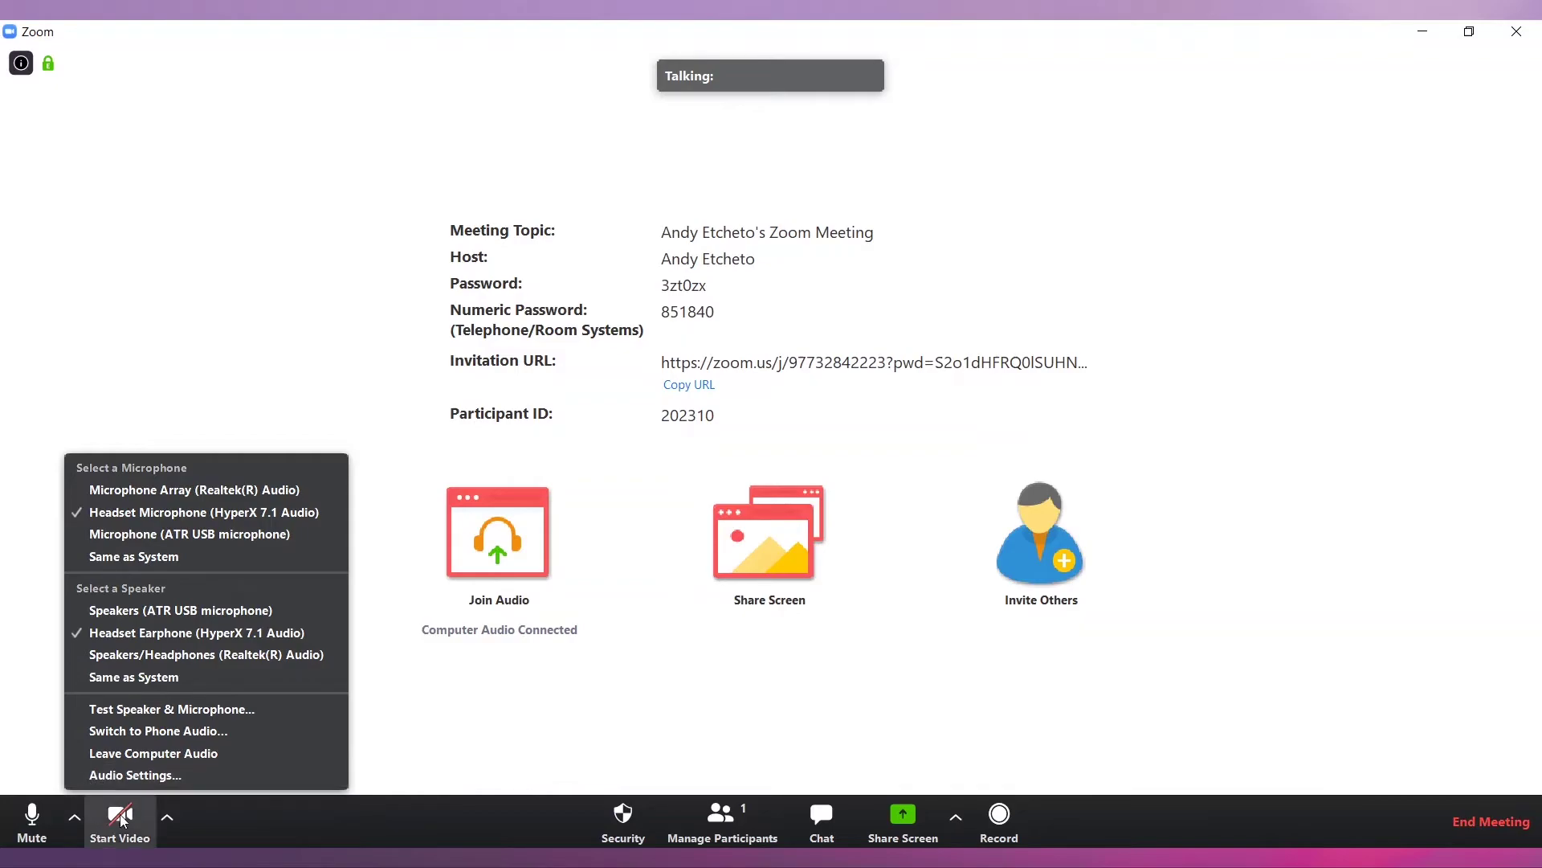
{"action": "left_click", "coordinate": [166, 819]}
{"action": "left_click", "coordinate": [167, 819]}
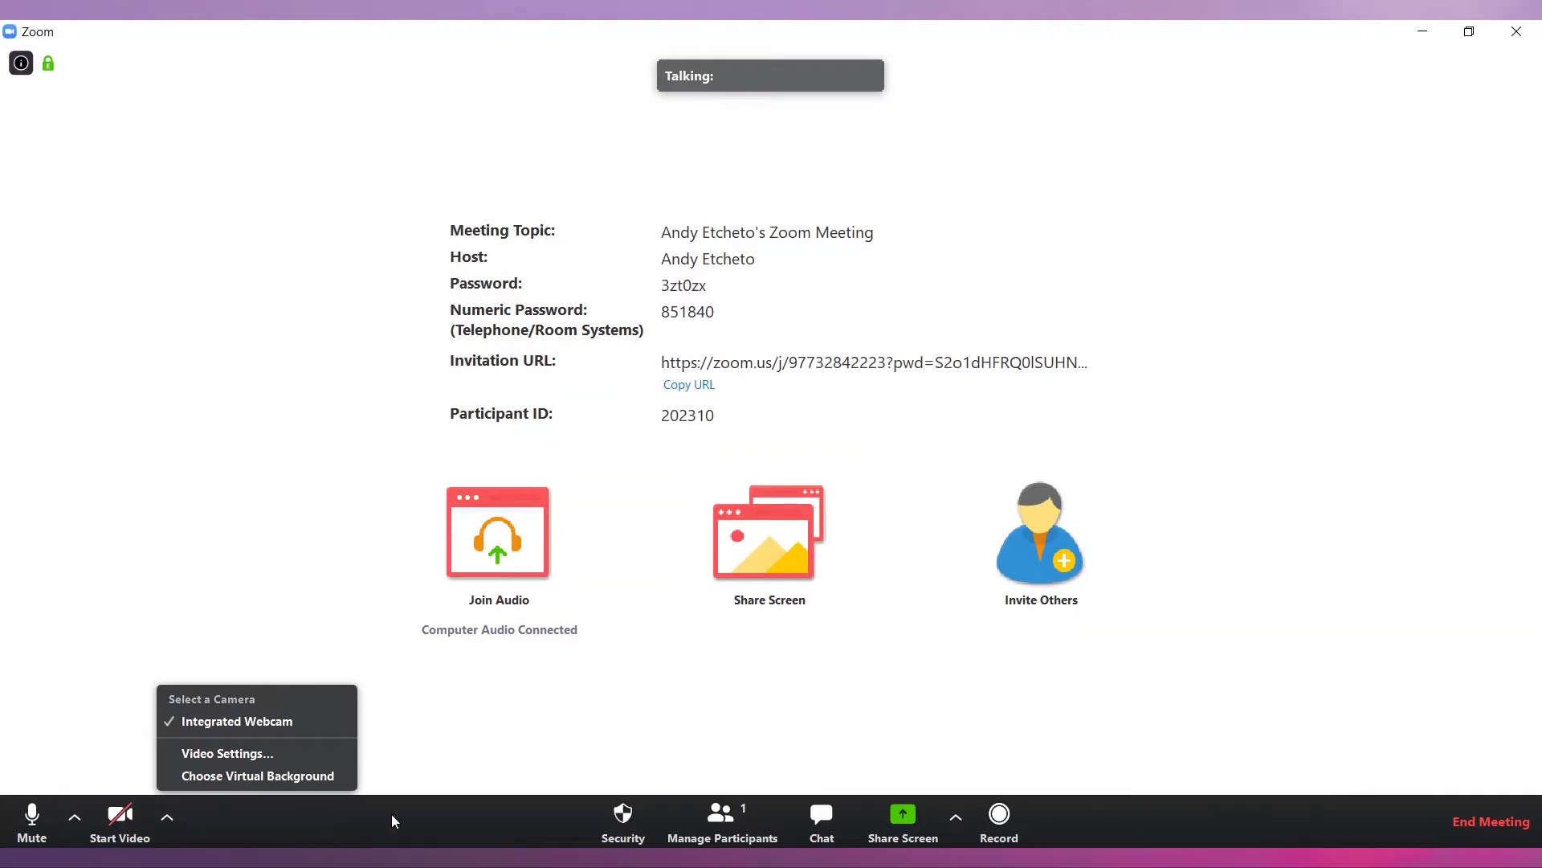
{"action": "left_click", "coordinate": [611, 817]}
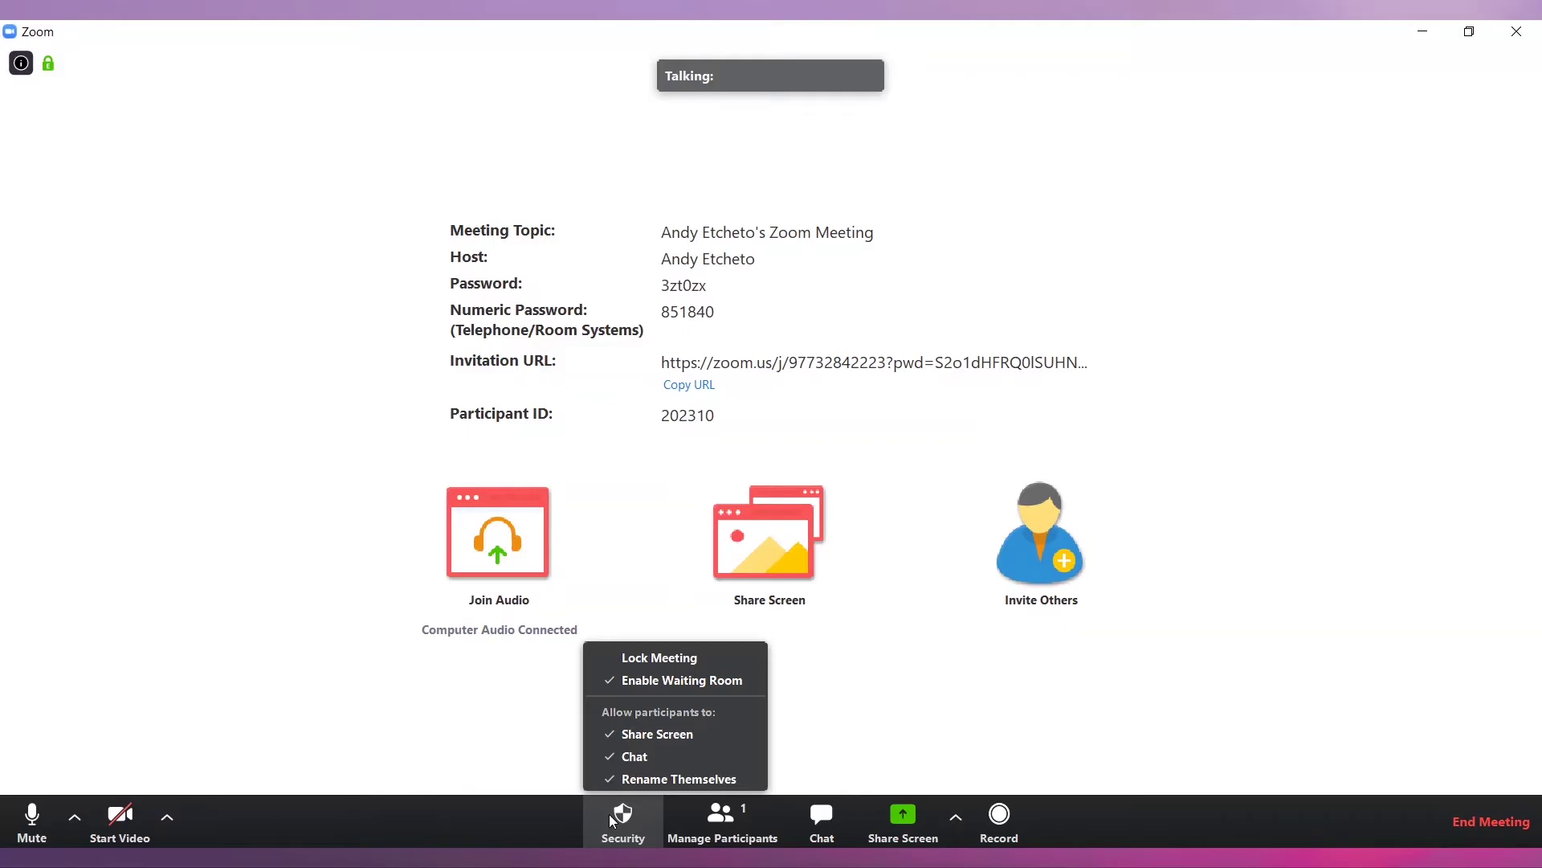
Show and close the participants list, then the group chat, with Alt+U and Alt+H
{"action": "left_click", "coordinate": [707, 813]}
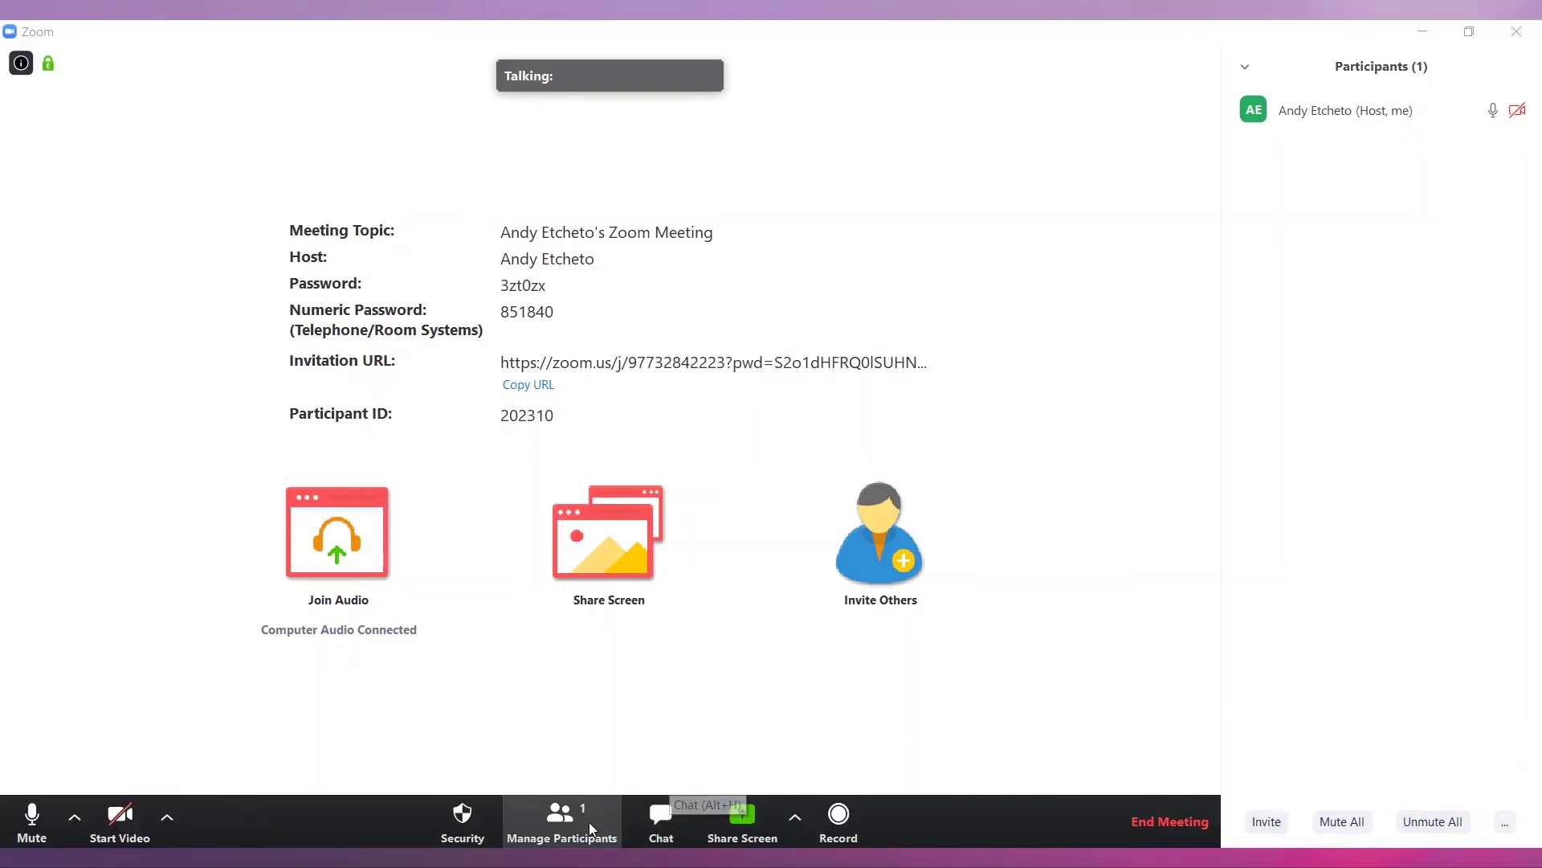
{"action": "key", "text": "alt+u"}
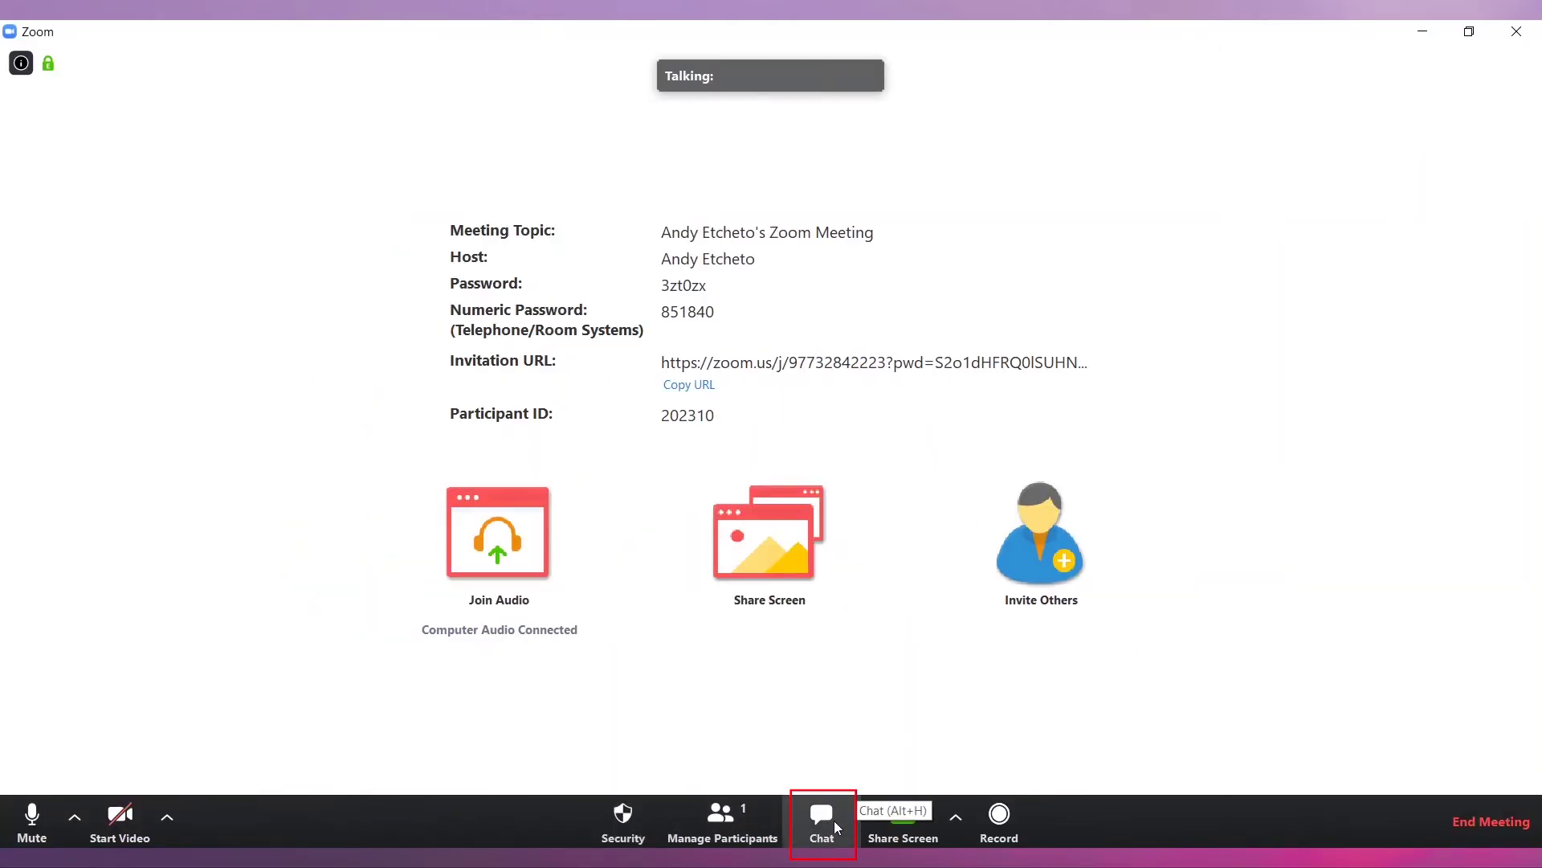
{"action": "left_click", "coordinate": [833, 821]}
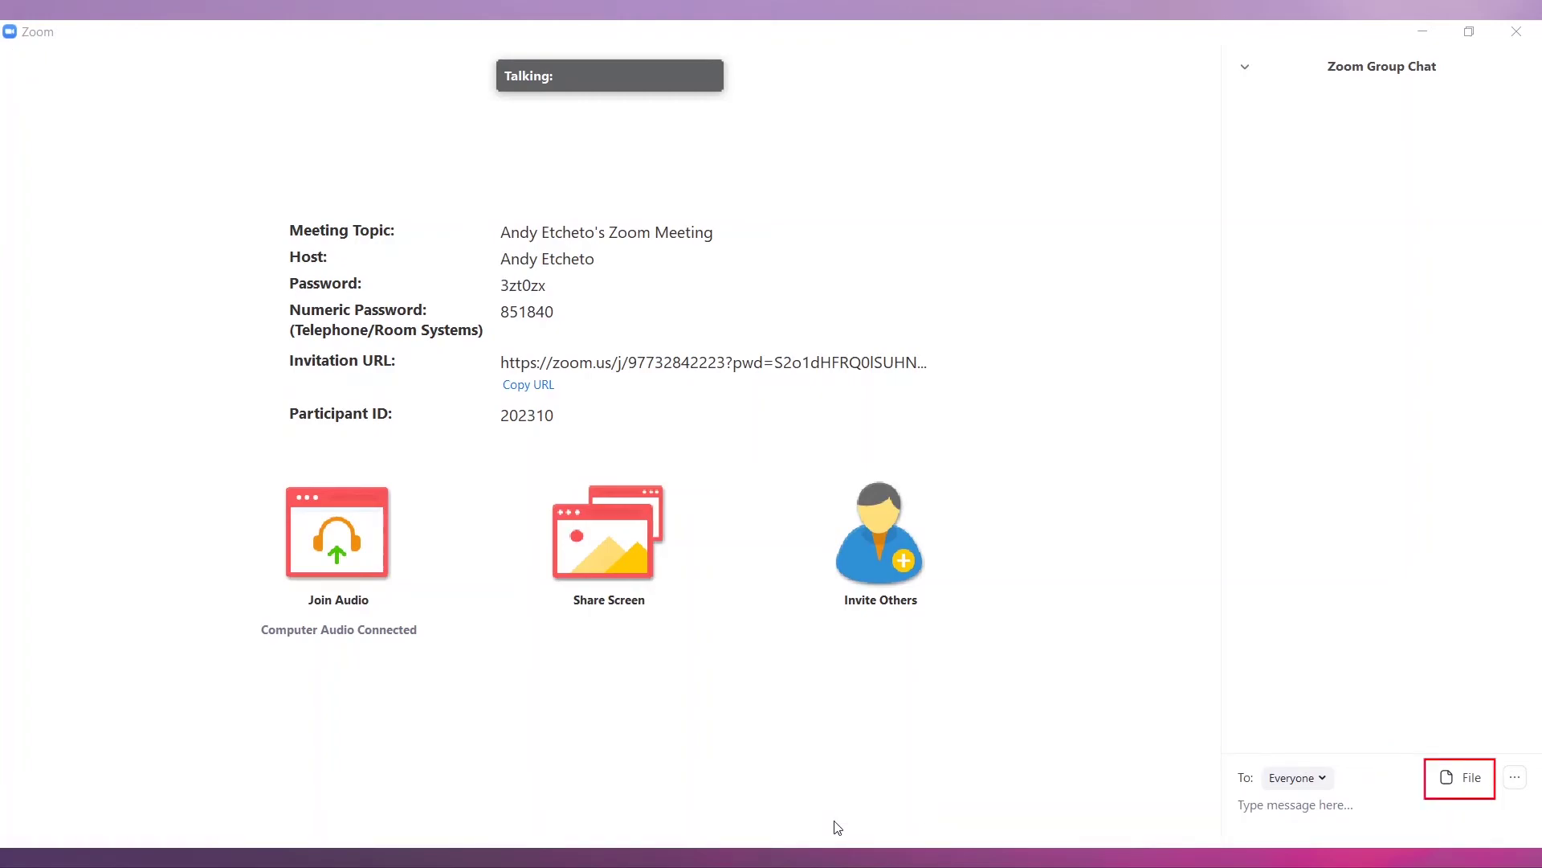
{"action": "key", "text": "alt+h"}
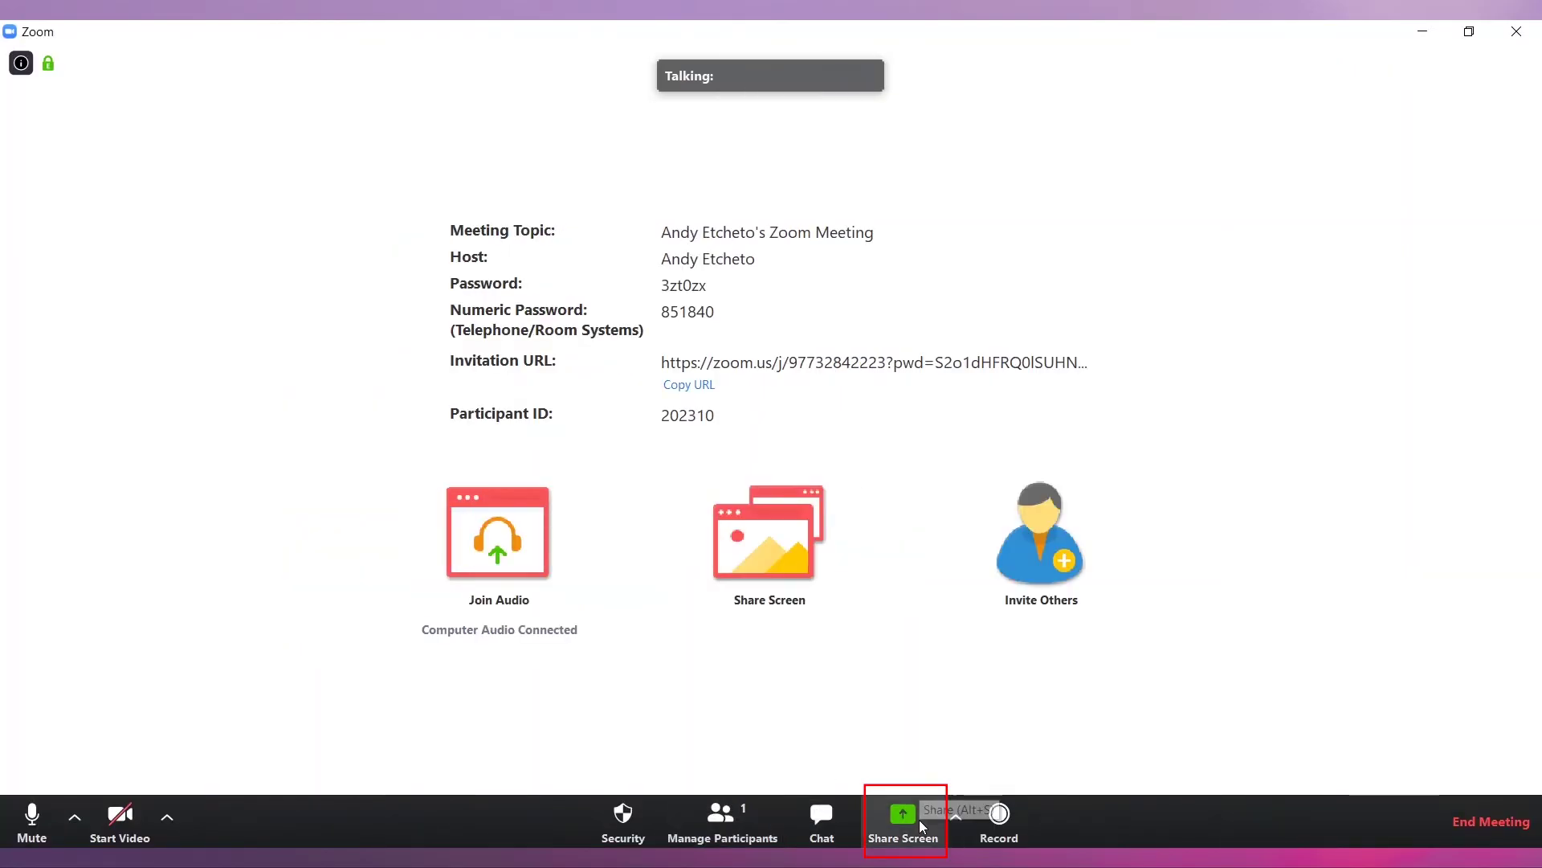
{"action": "left_click", "coordinate": [919, 819]}
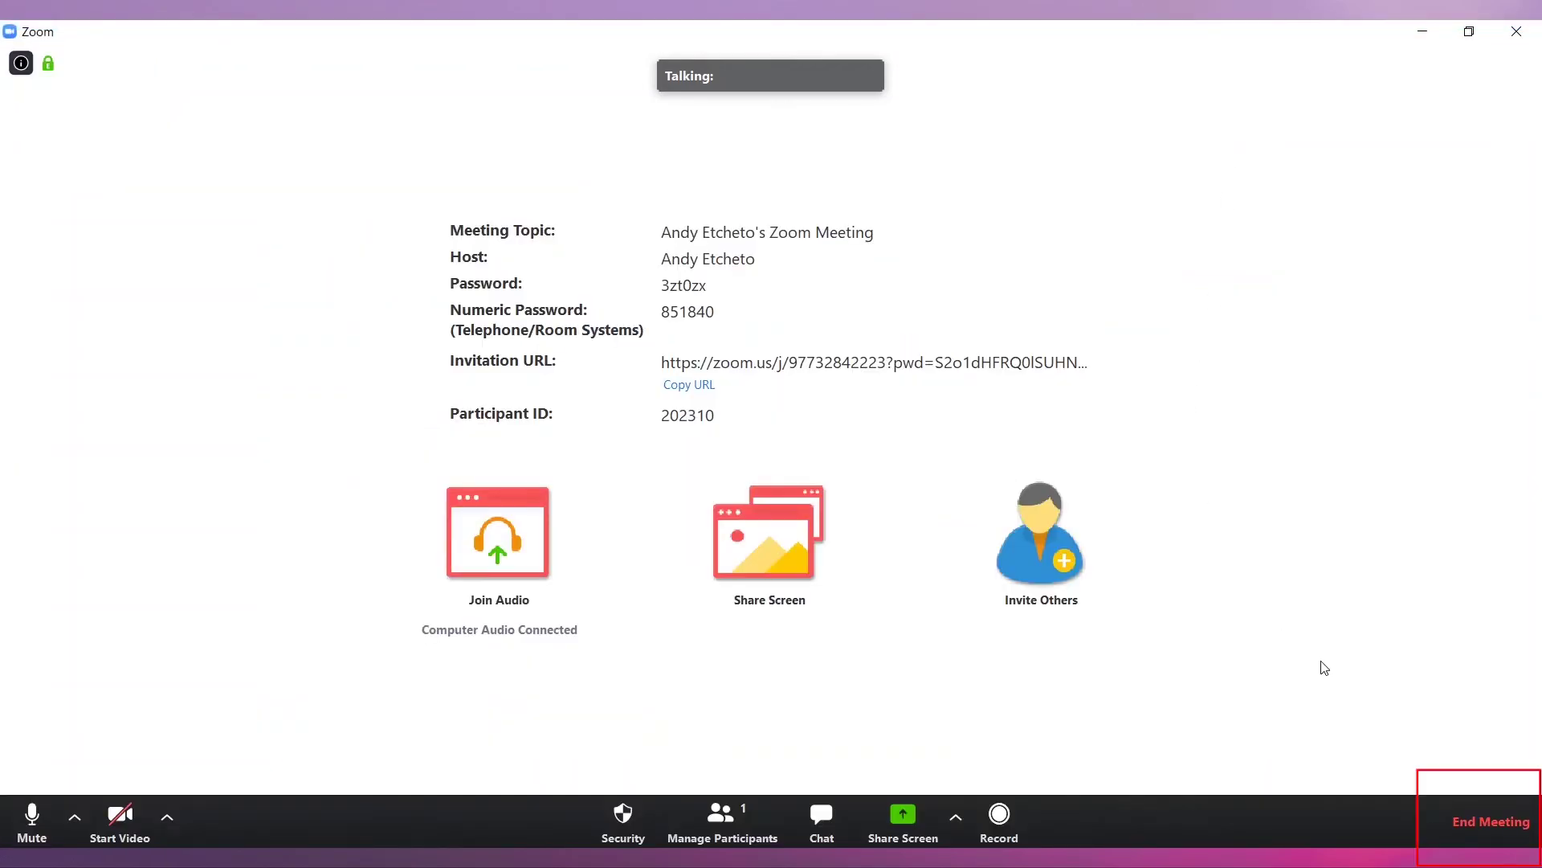
Choose End Meeting to bring up the end-for-all or leave prompt
{"action": "left_click", "coordinate": [1477, 817]}
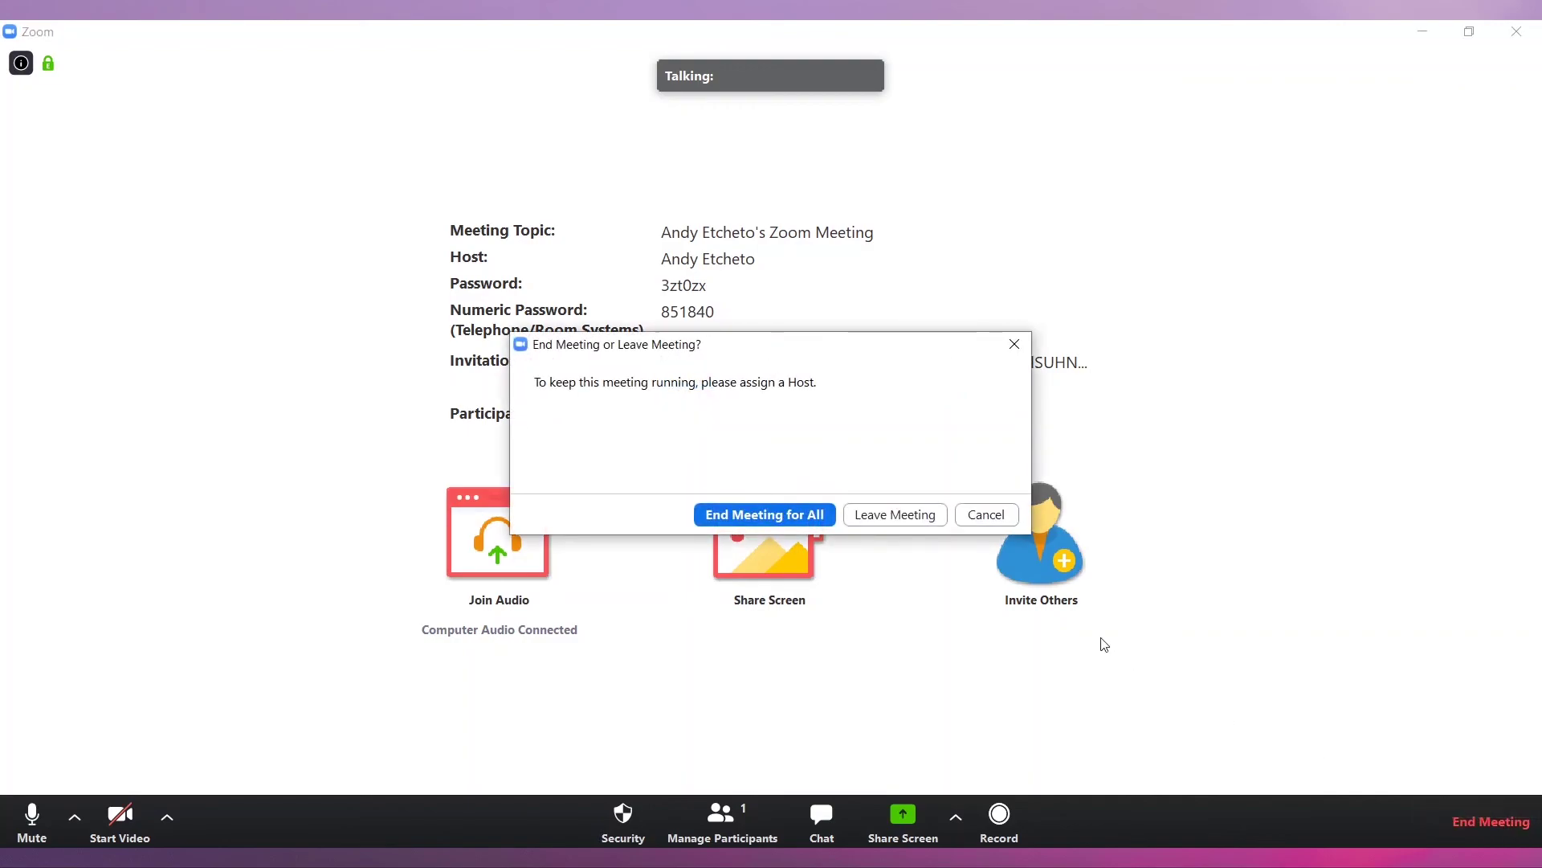